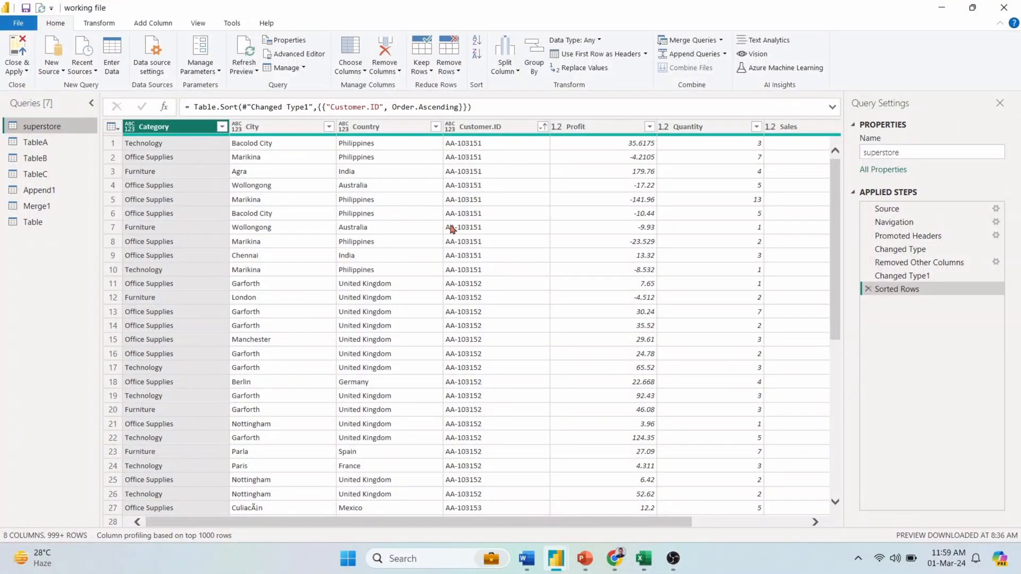
# Step: Show the Add Column ribbon commands after passing through the Transform commands
pyautogui.click(100, 27)
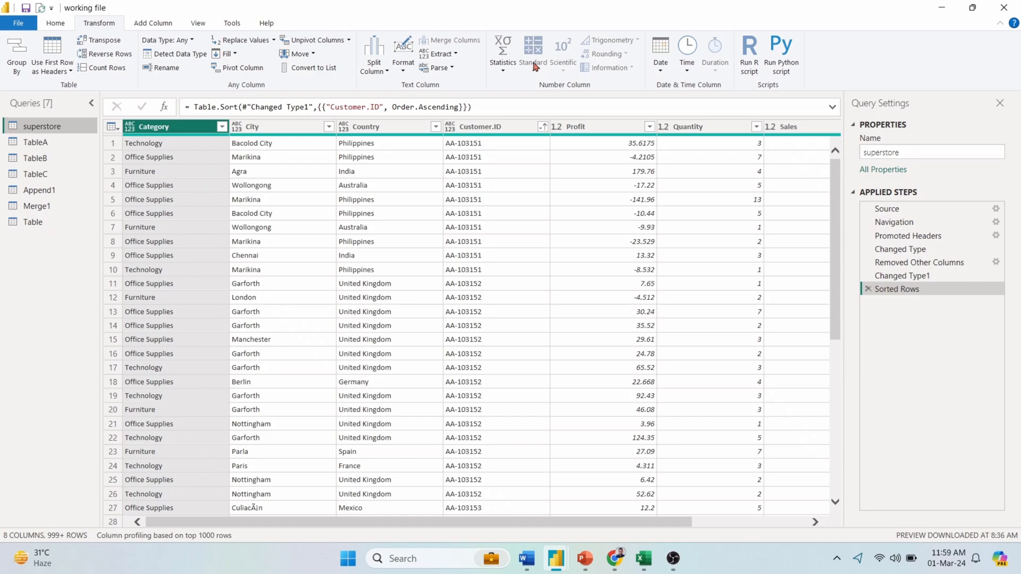
pyautogui.click(151, 29)
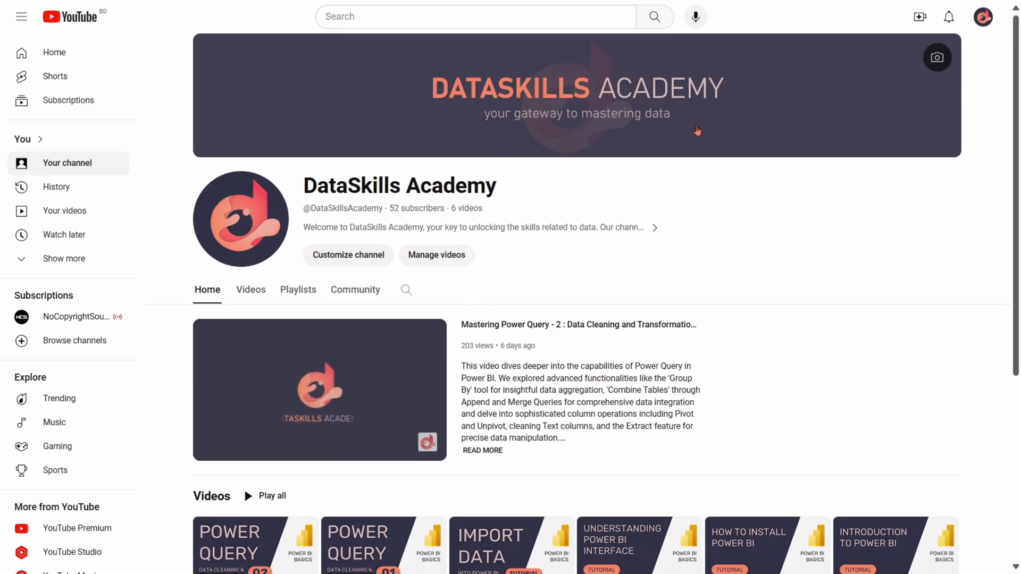
pyautogui.scroll(-2, 566, 271)
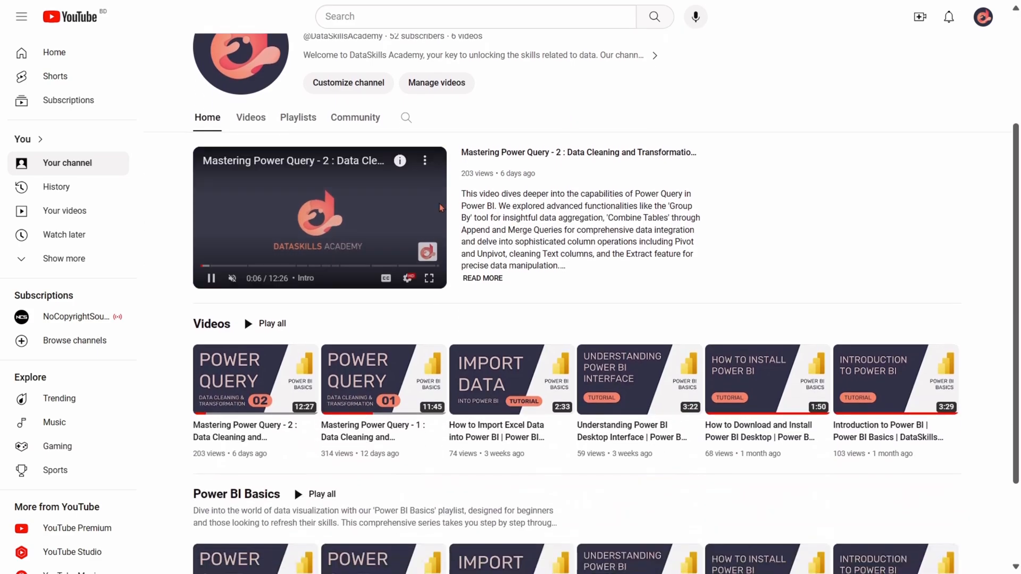
pyautogui.scroll(-1, 502, 267)
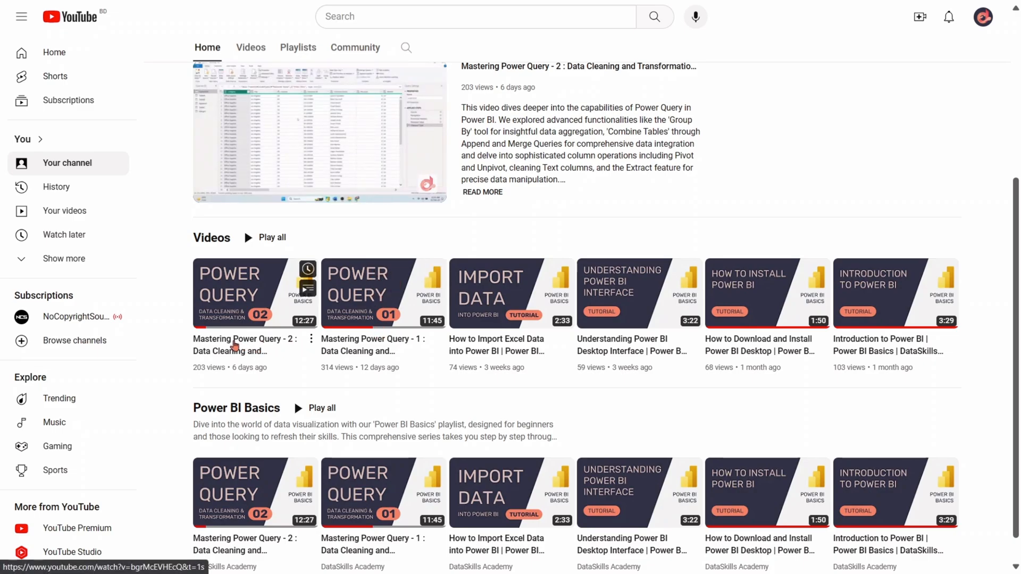
pyautogui.moveTo(383, 379)
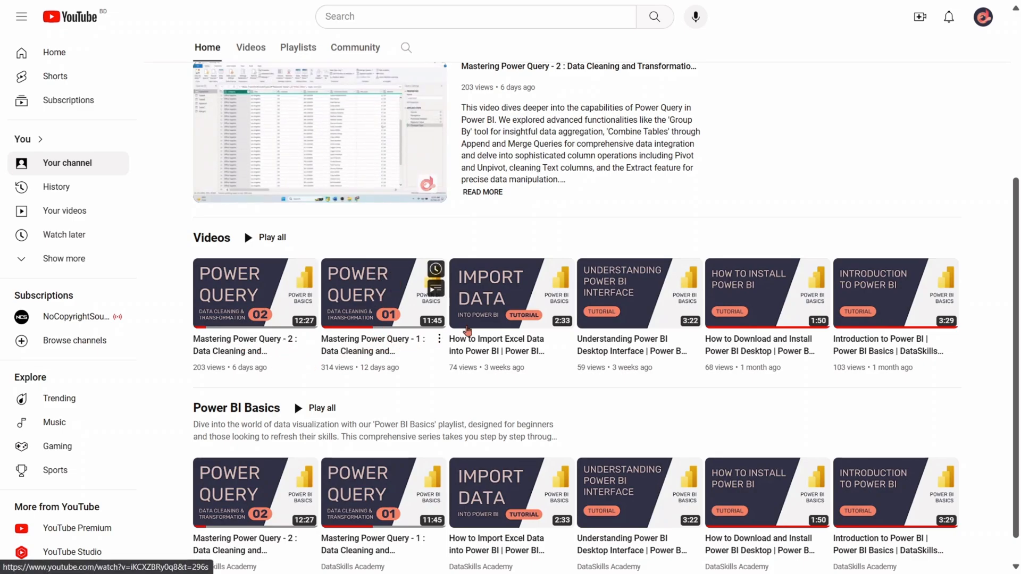
pyautogui.scroll(-1, 528, 311)
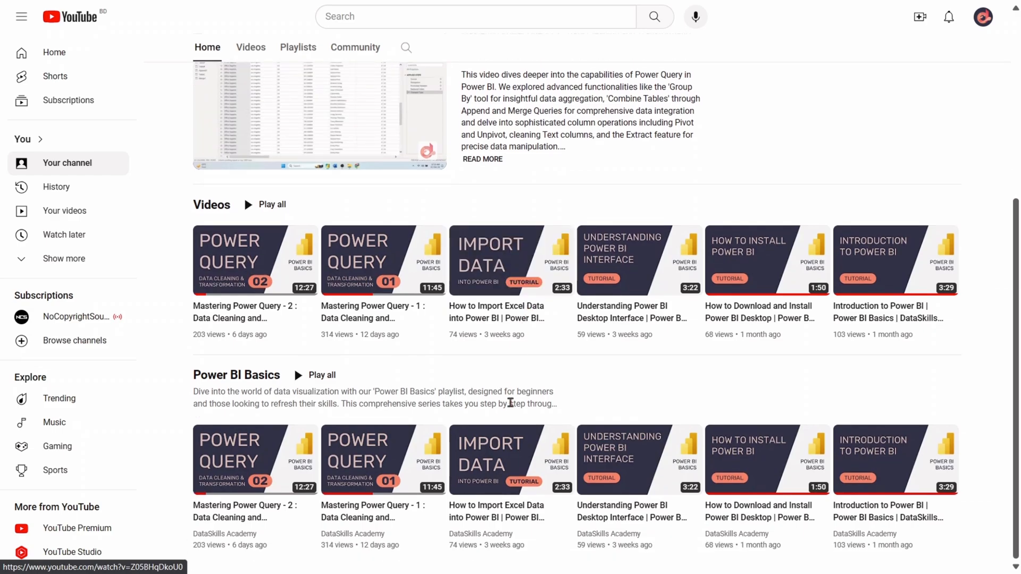
pyautogui.scroll(4, 825, 422)
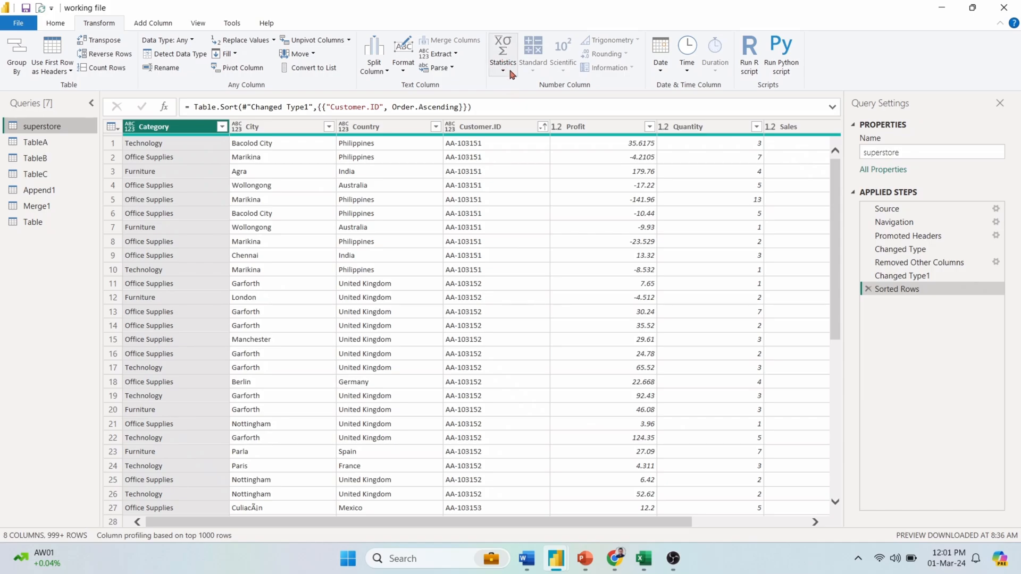
# Step: Bring up the Choose Columns picker from the Home ribbon for the superstore query
pyautogui.click(505, 67)
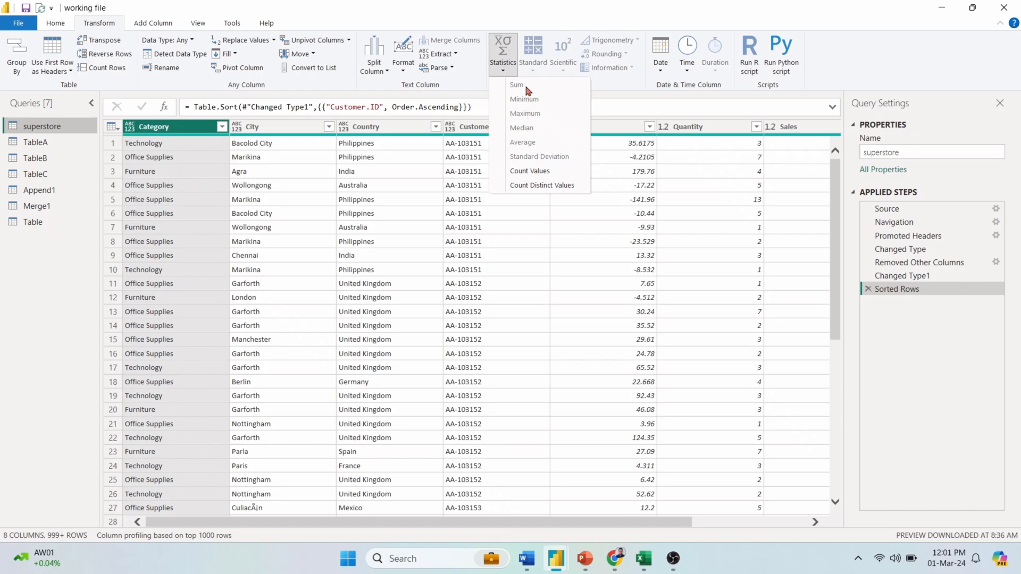
pyautogui.click(506, 70)
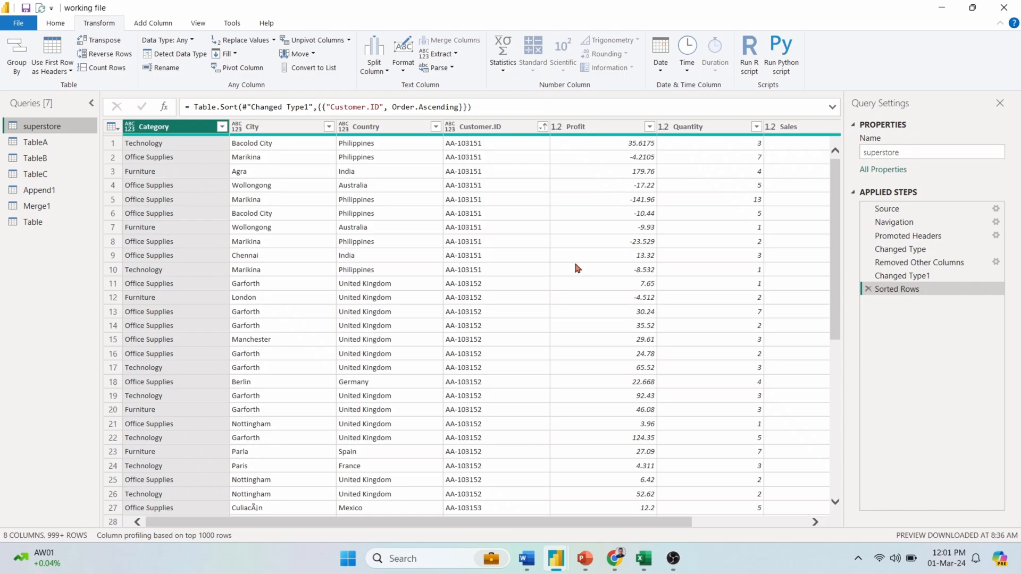
pyautogui.click(55, 23)
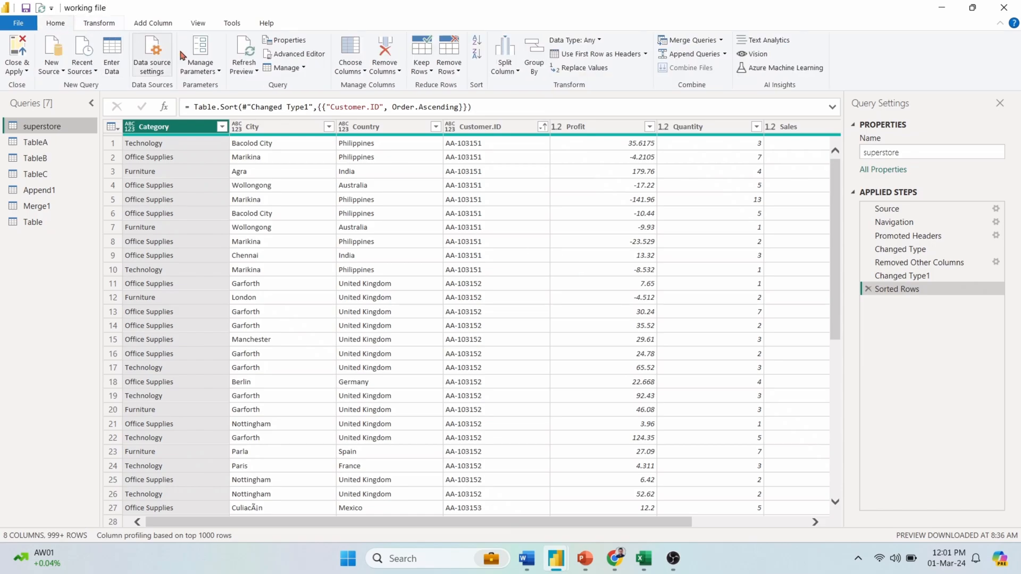
pyautogui.click(351, 70)
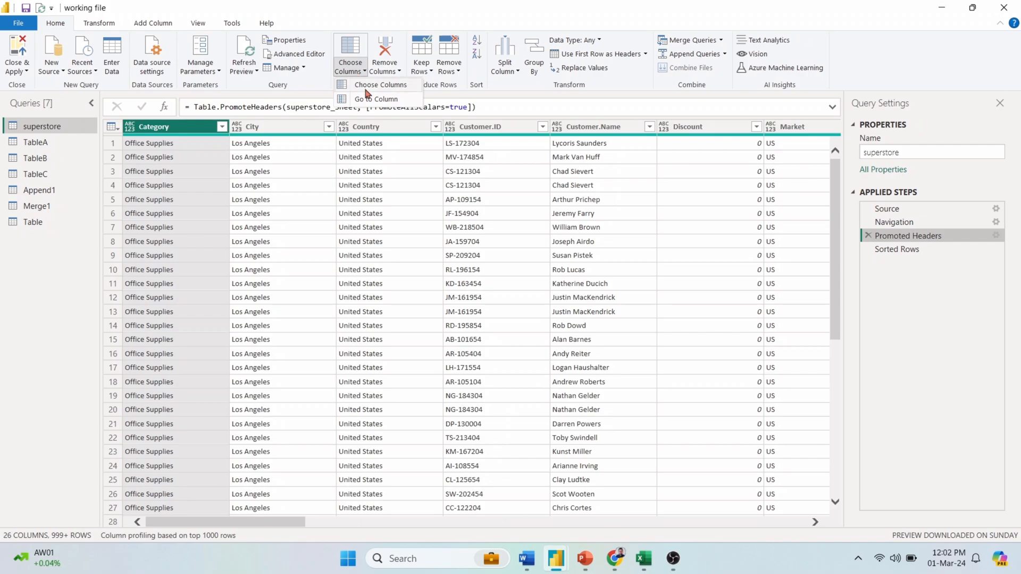
pyautogui.click(380, 86)
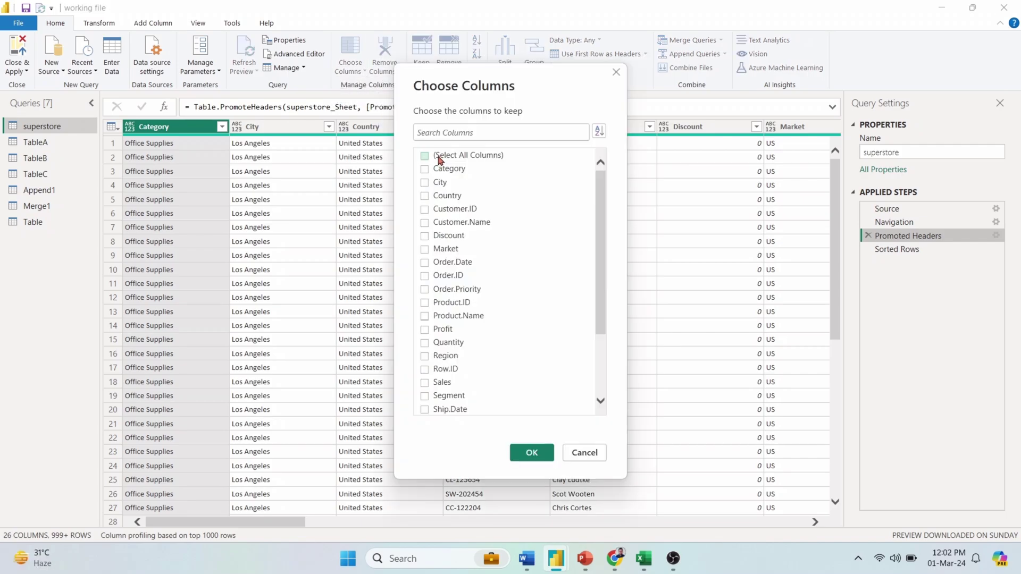
# Step: Keep only Category, City, Country, Customer.ID, Profit, Quantity, Sales, Ship.Date and Shipping.Cost
pyautogui.click(425, 169)
pyautogui.click(428, 197)
pyautogui.click(427, 330)
pyautogui.click(427, 383)
pyautogui.scroll(-1, 446, 370)
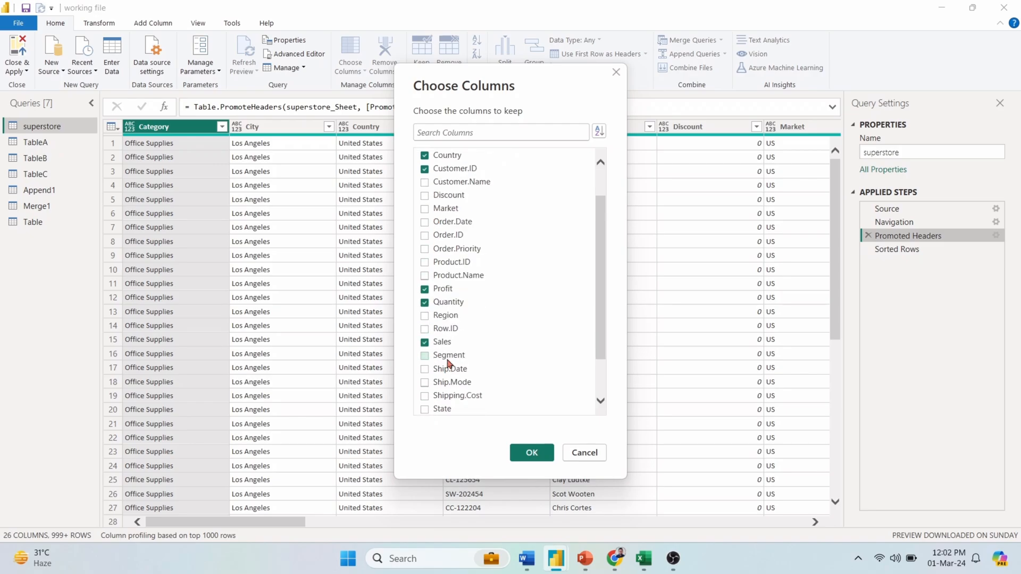
pyautogui.click(427, 398)
pyautogui.click(528, 453)
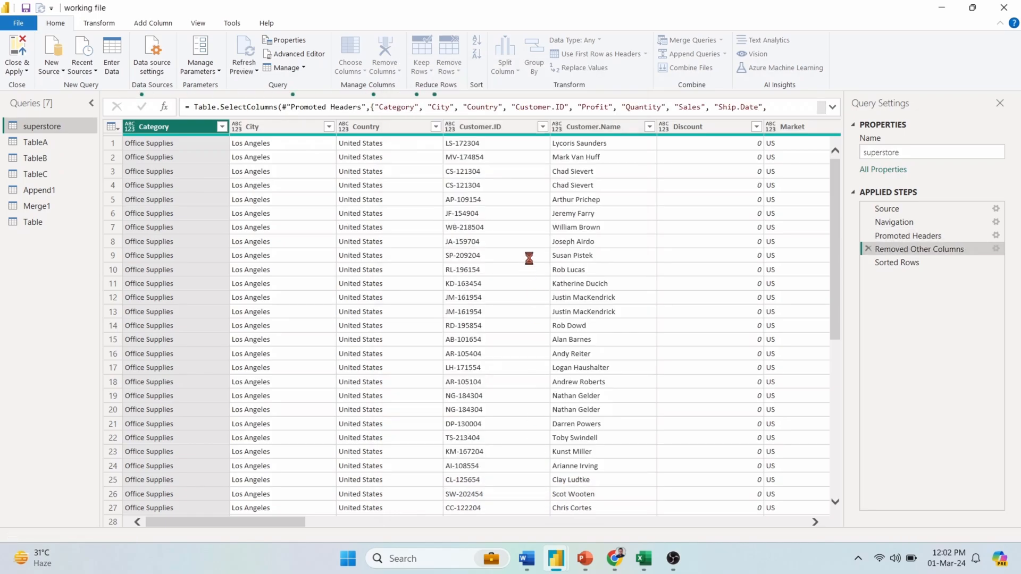
pyautogui.moveTo(433, 520); pyautogui.dragTo(615, 518)
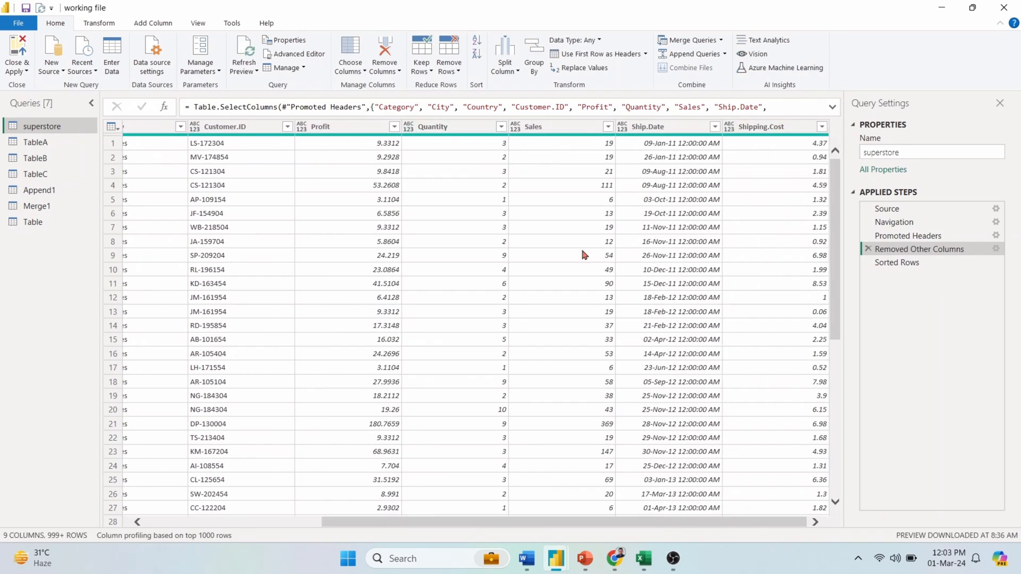
# Step: Set Profit, Quantity, Sales and Shipping.Cost to the Decimal Number data type, then select Profit alone
pyautogui.click(360, 129)
pyautogui.keyDown('ctrl'); pyautogui.click(436, 129); pyautogui.keyUp('ctrl')
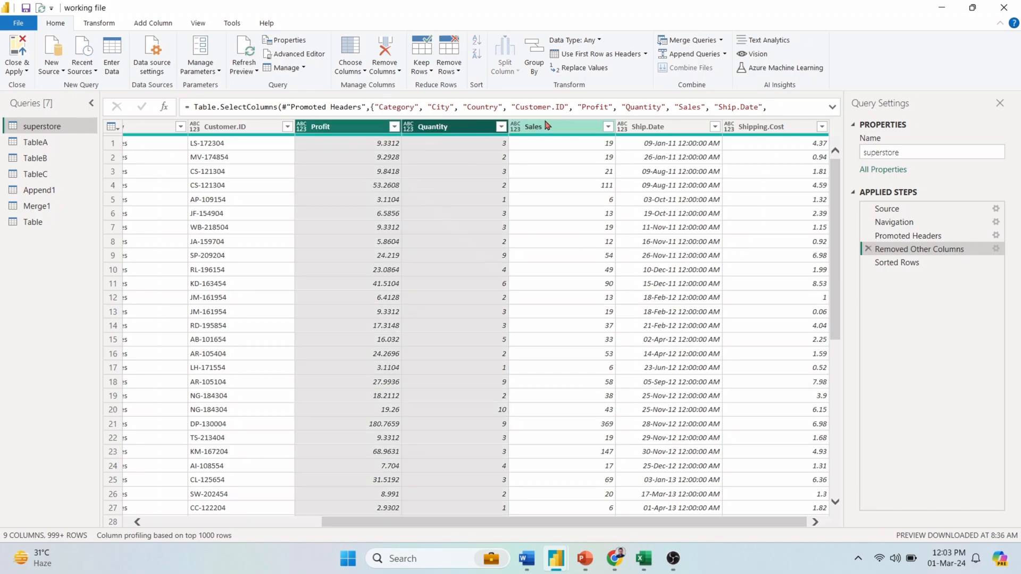
pyautogui.keyDown('ctrl'); pyautogui.click(559, 130); pyautogui.keyUp('ctrl')
pyautogui.keyDown('ctrl'); pyautogui.click(768, 130); pyautogui.keyUp('ctrl')
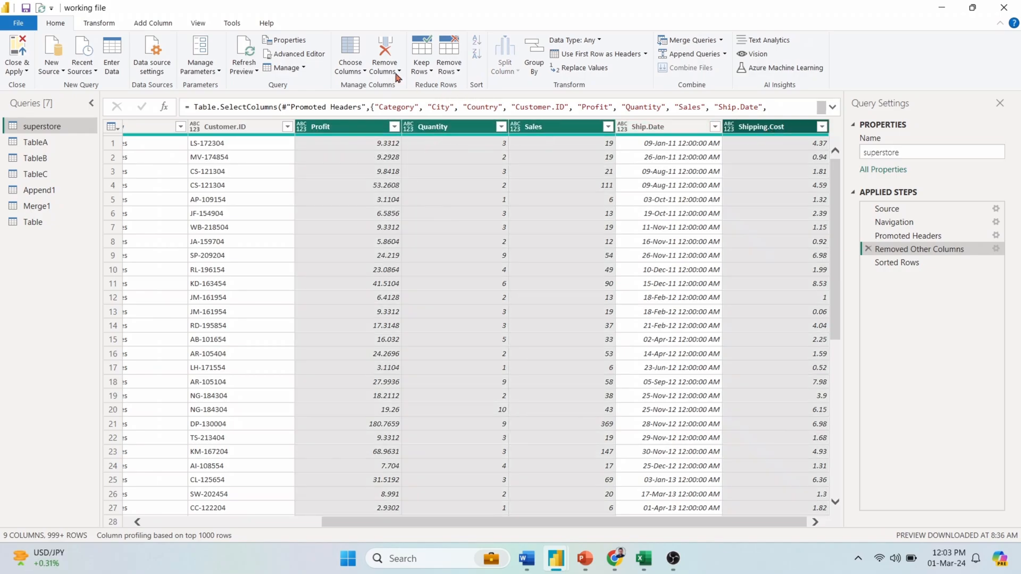
pyautogui.click(105, 24)
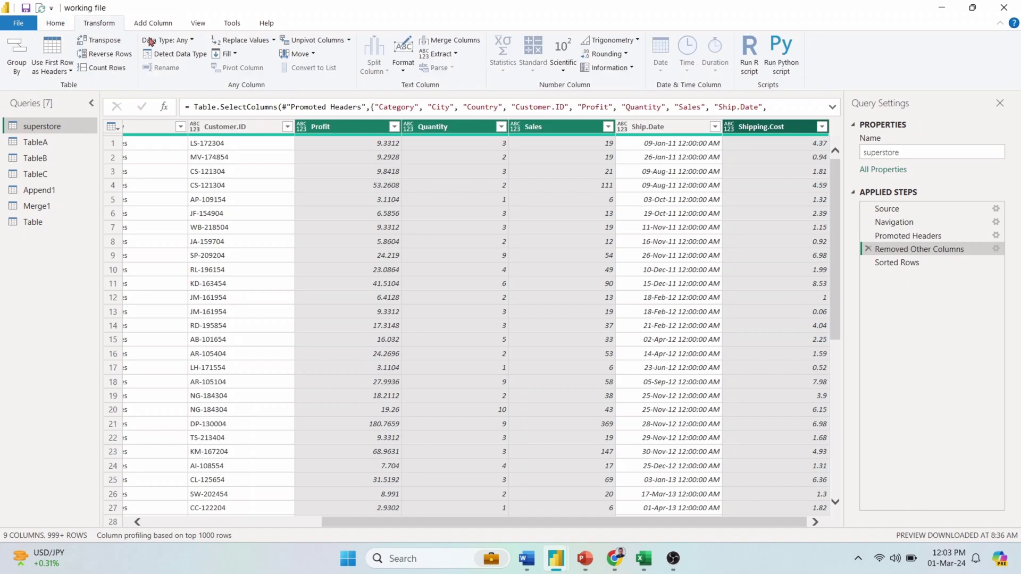
pyautogui.click(196, 46)
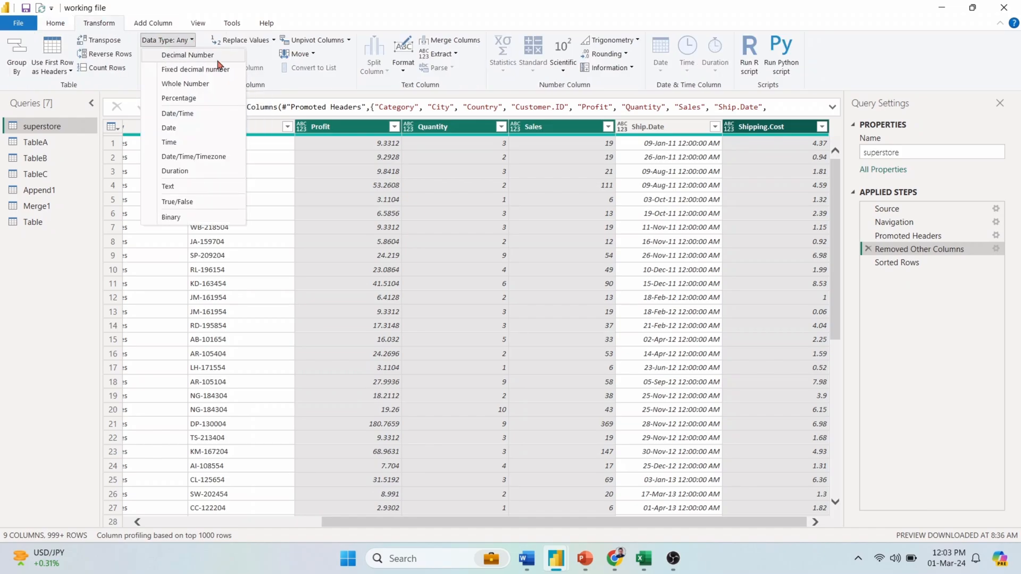
pyautogui.click(198, 55)
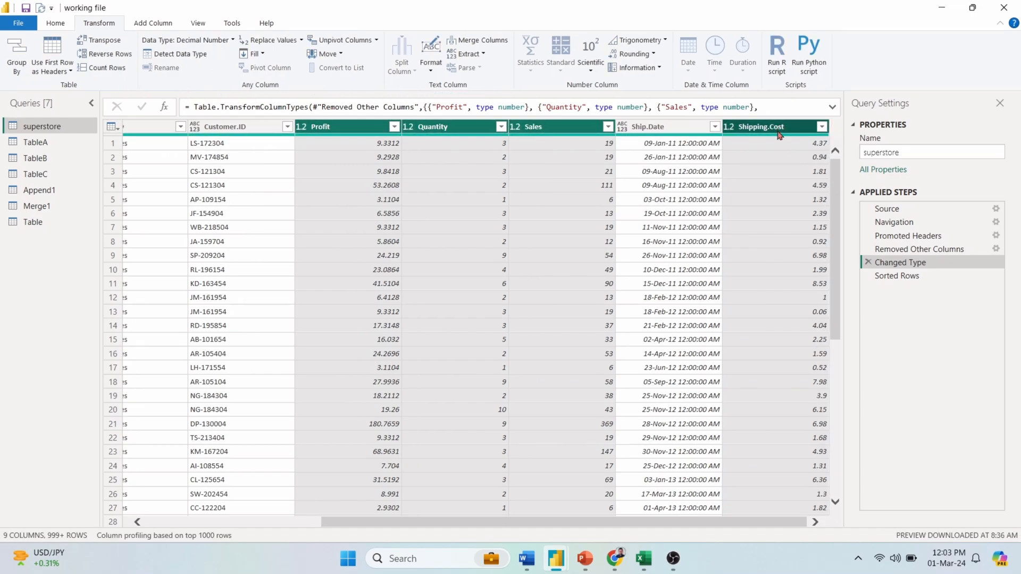
pyautogui.click(340, 128)
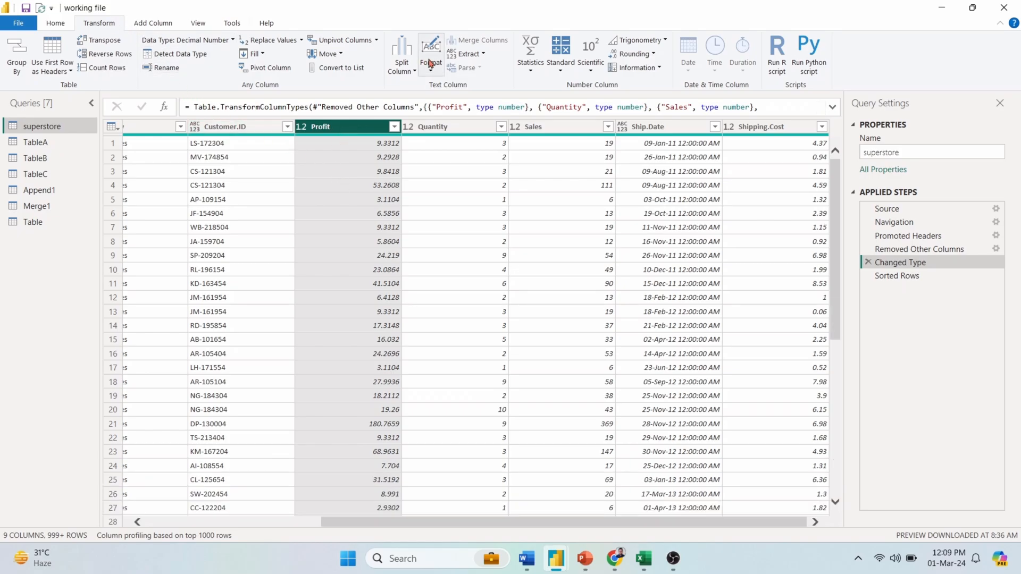
pyautogui.click(531, 66)
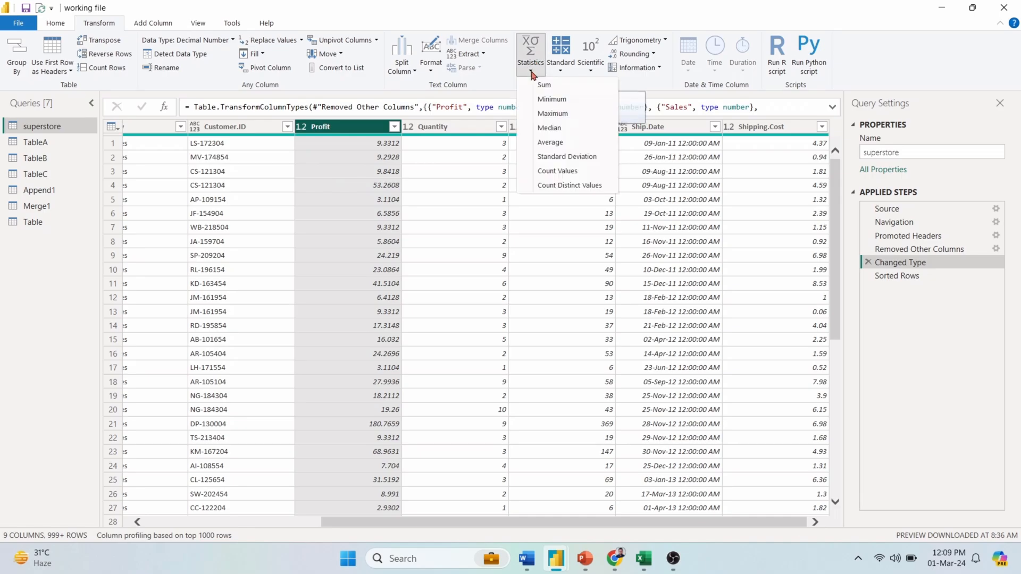
pyautogui.click(545, 86)
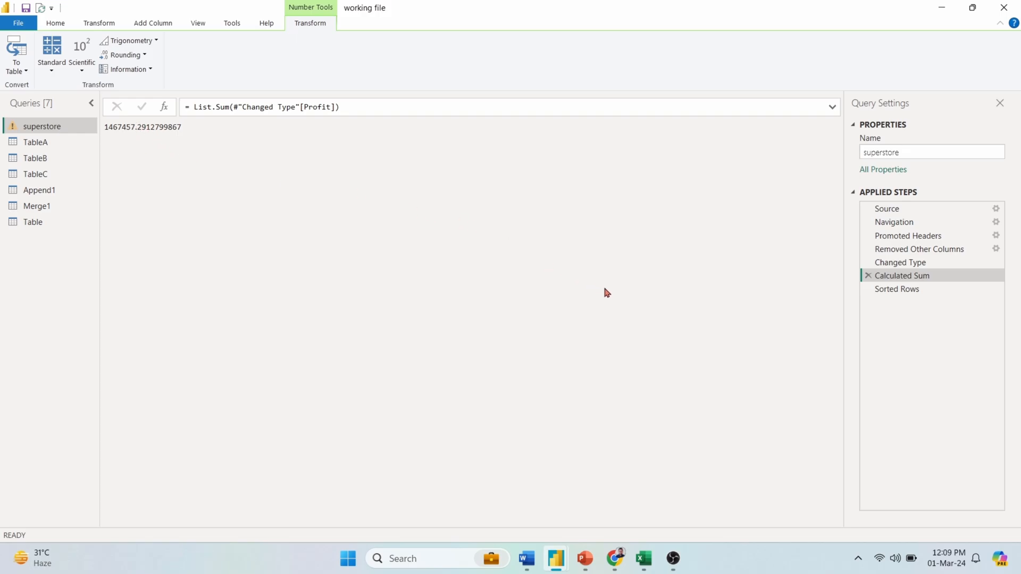
pyautogui.press('Delete')
pyautogui.click(530, 62)
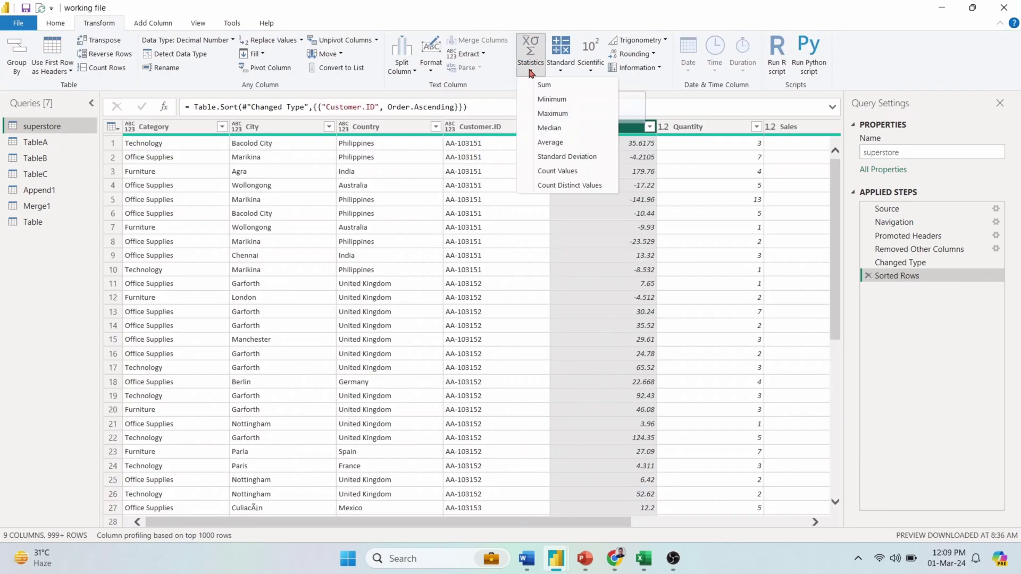
pyautogui.click(549, 101)
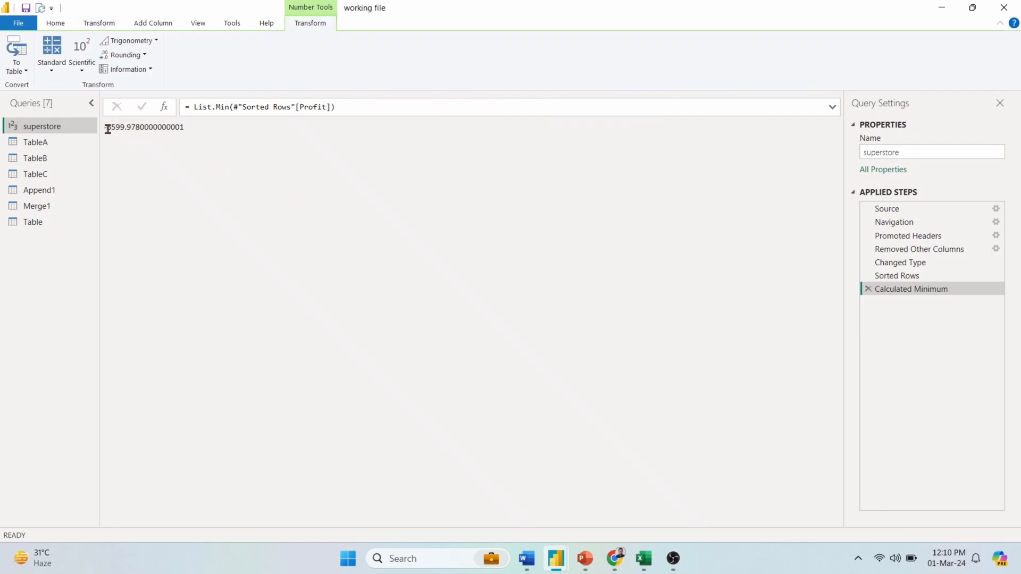
pyautogui.doubleClick(106, 127)
pyautogui.click(187, 145)
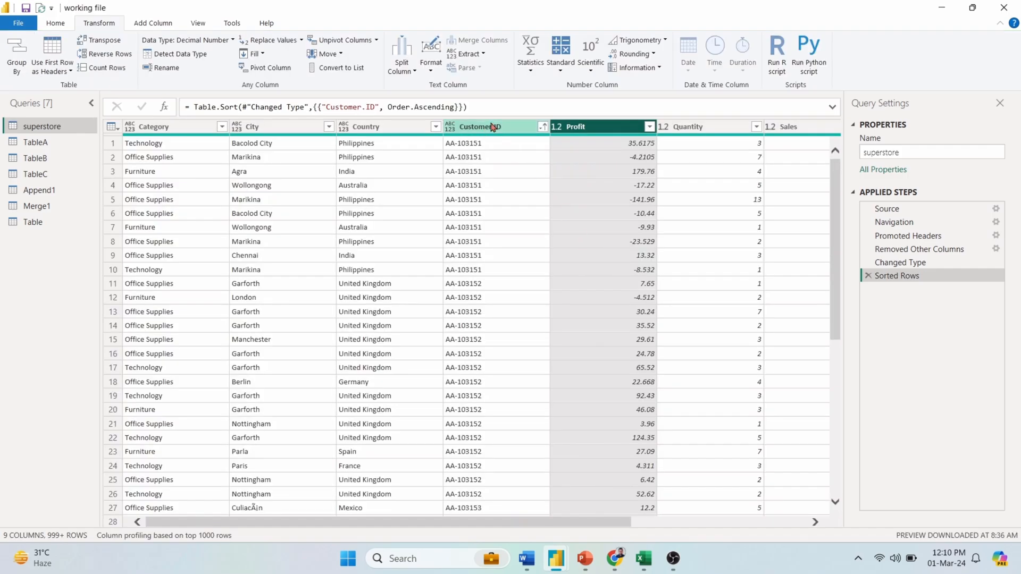
pyautogui.click(495, 128)
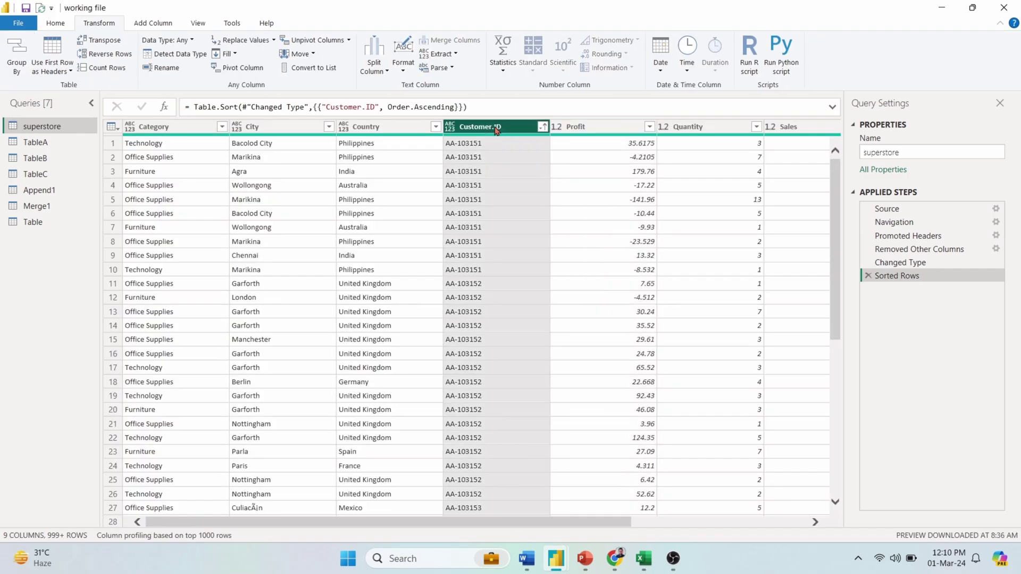
pyautogui.click(502, 68)
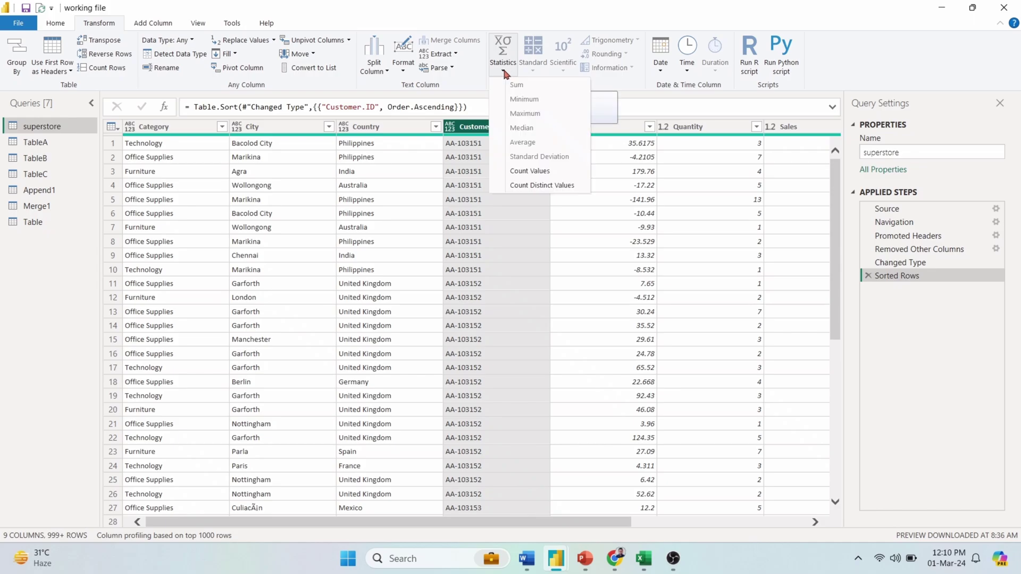
pyautogui.click(523, 188)
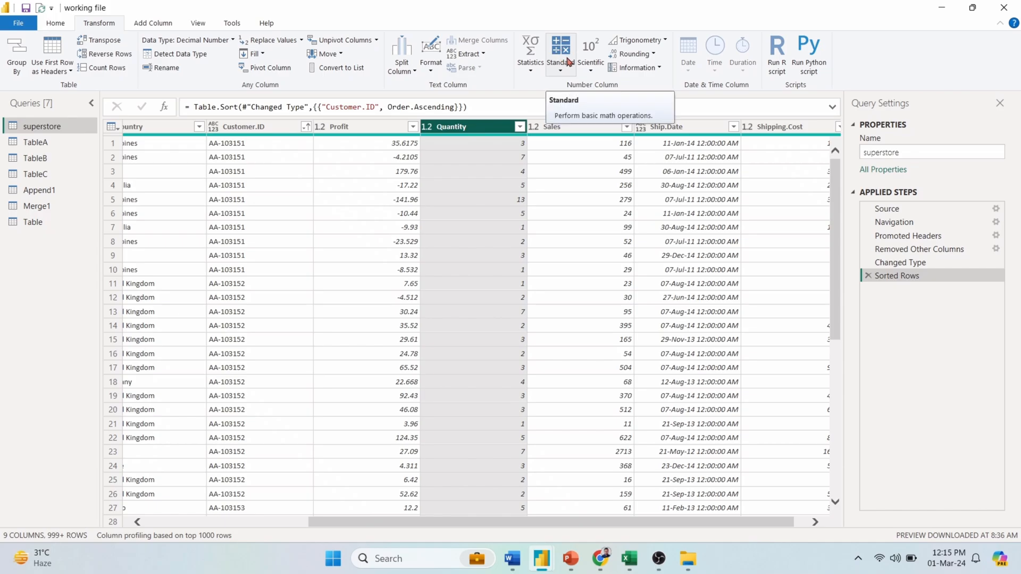
pyautogui.click(562, 75)
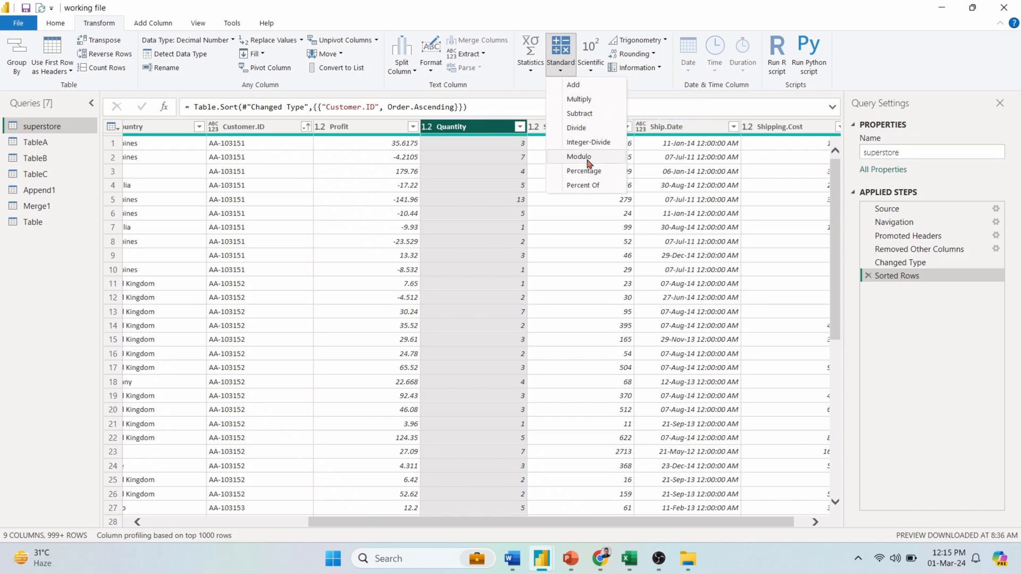
pyautogui.click(472, 133)
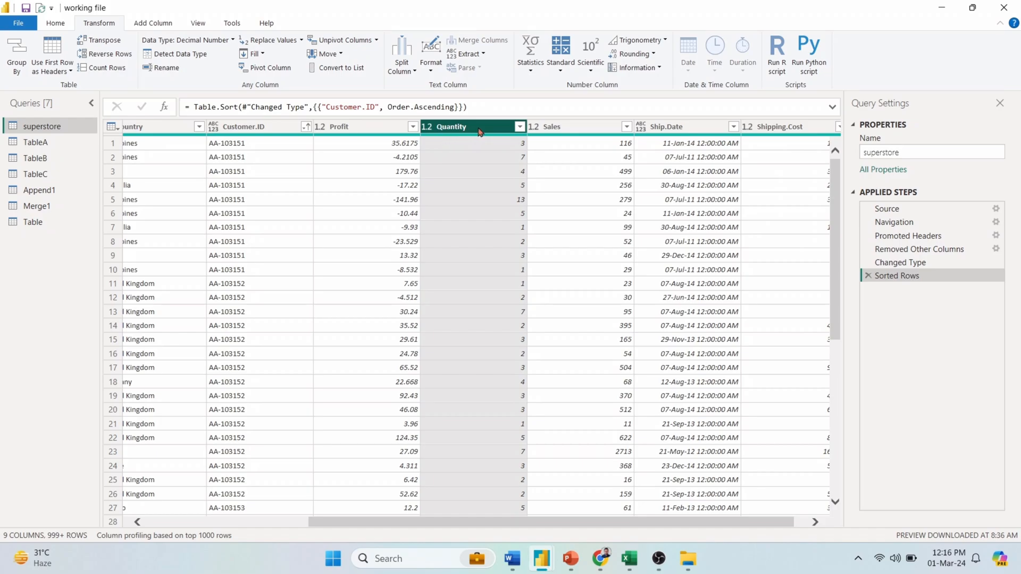
pyautogui.click(561, 70)
pyautogui.click(575, 86)
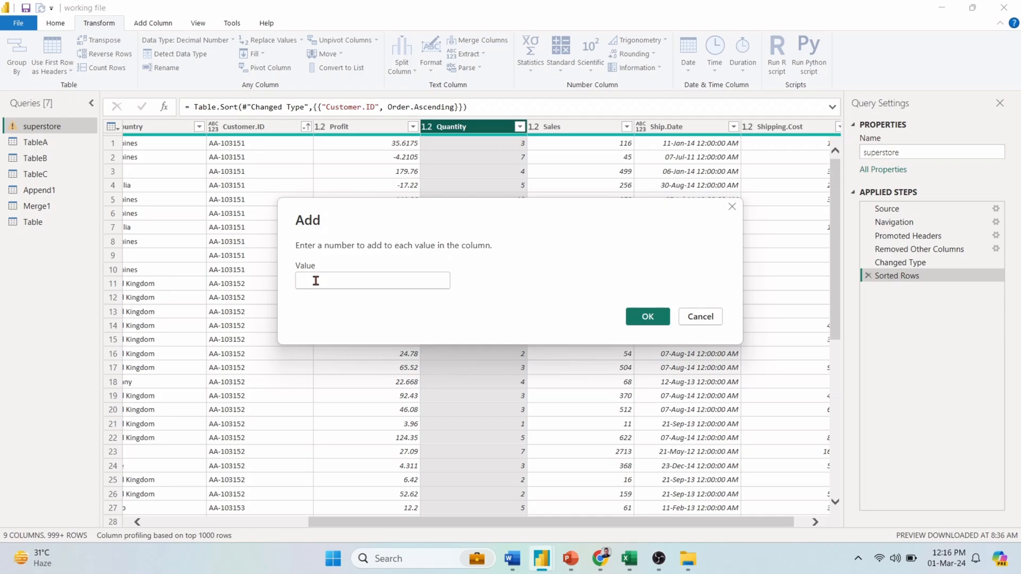
pyautogui.write('10')
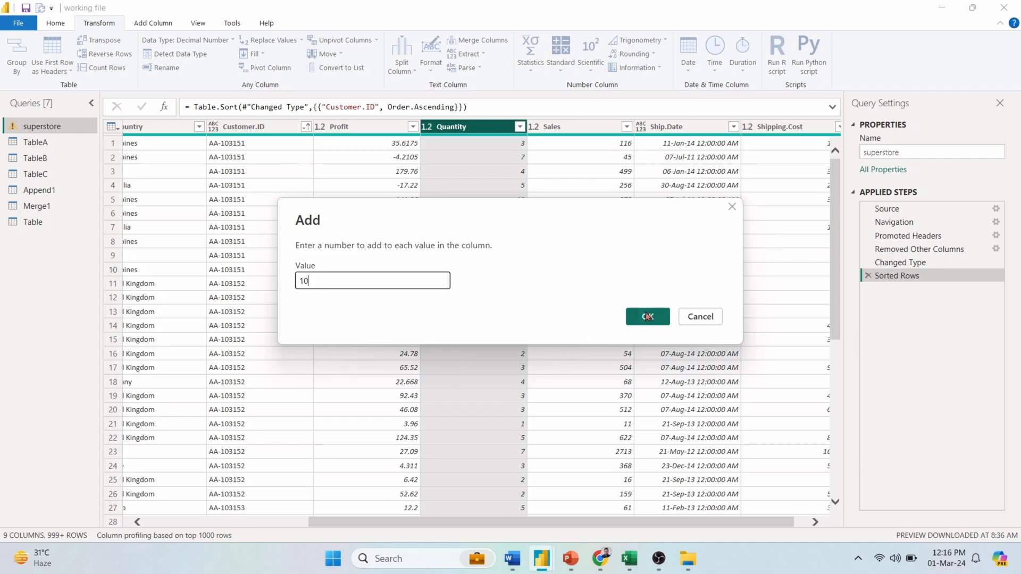
pyautogui.click(647, 316)
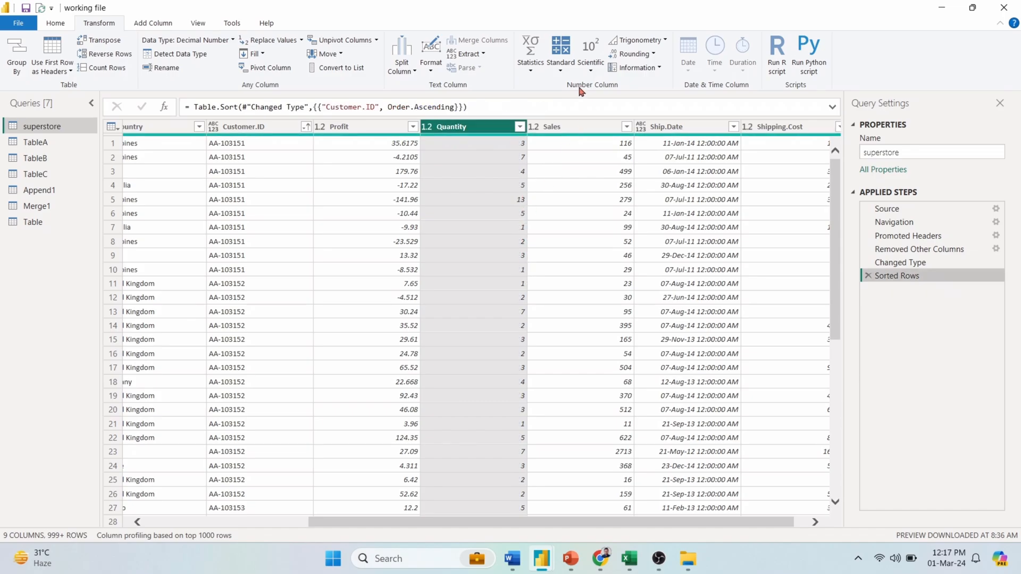
pyautogui.click(561, 64)
# Step: Multiply every Quantity value by 10 in a Multiplied Column step
pyautogui.click(593, 102)
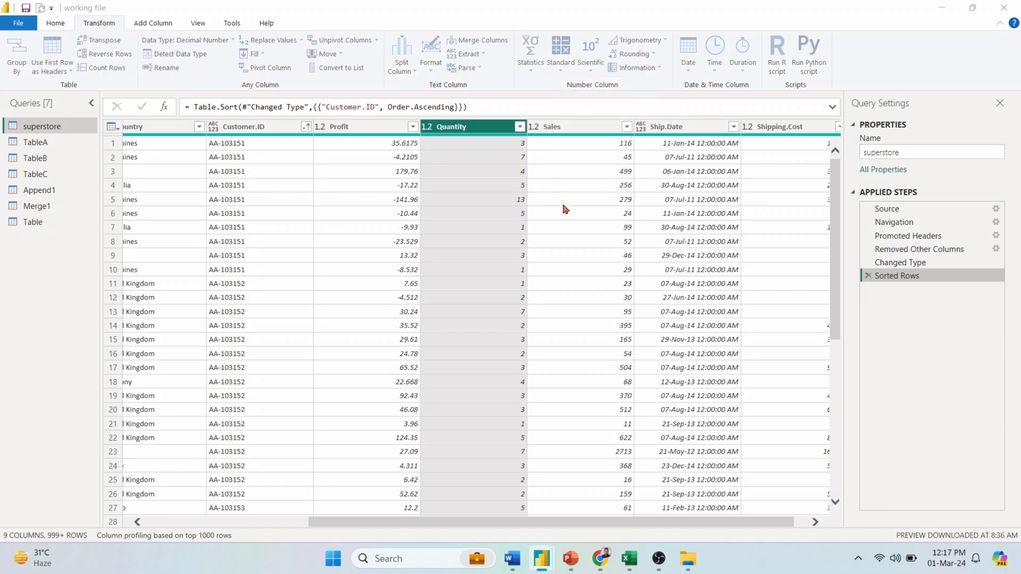
pyautogui.click(325, 298)
pyautogui.write('10')
pyautogui.click(659, 329)
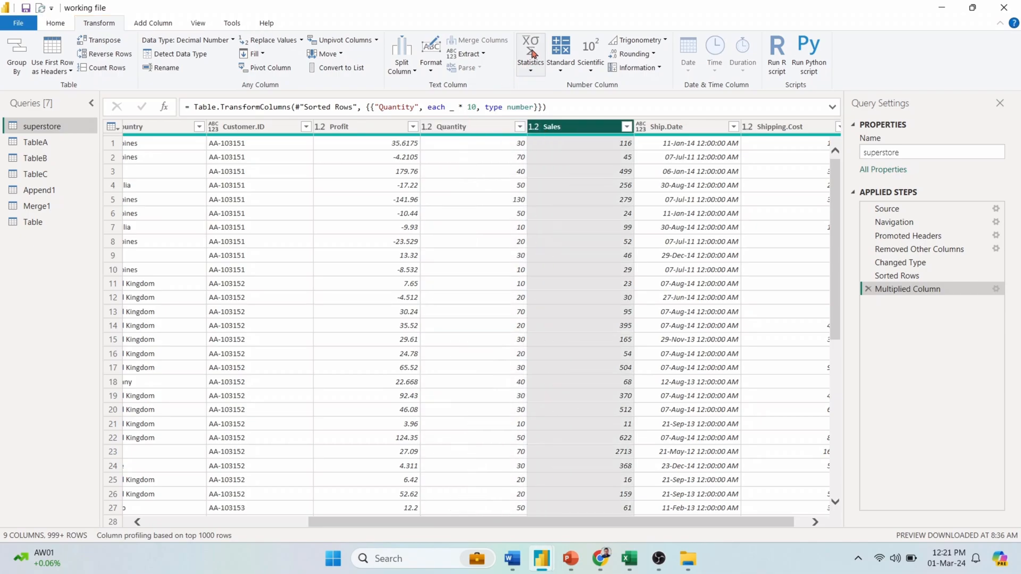
# Step: Take 50 percent of Sales, then express Sales as a percent of 1000
pyautogui.click(561, 63)
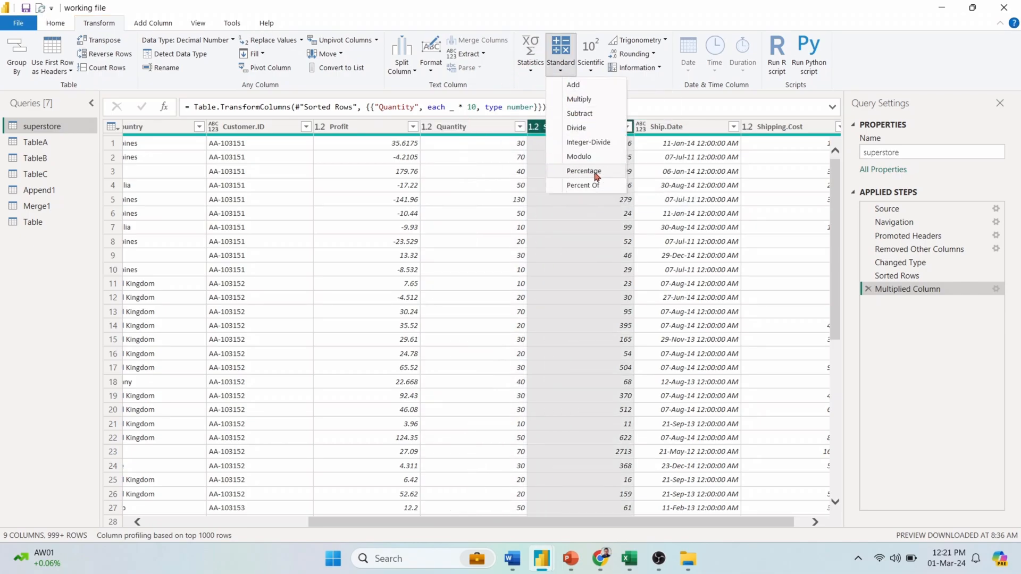
pyautogui.click(592, 174)
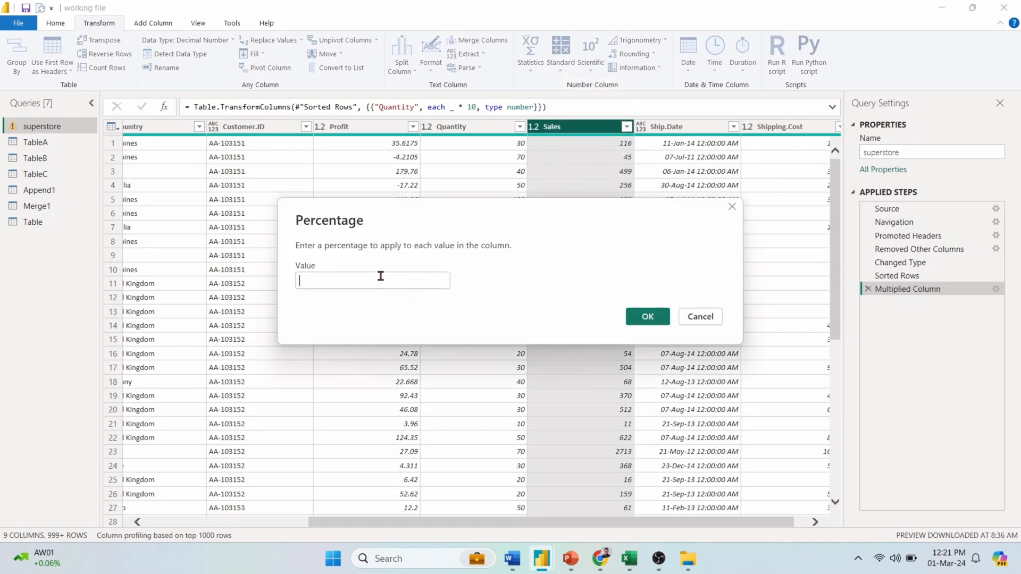
pyautogui.write('50')
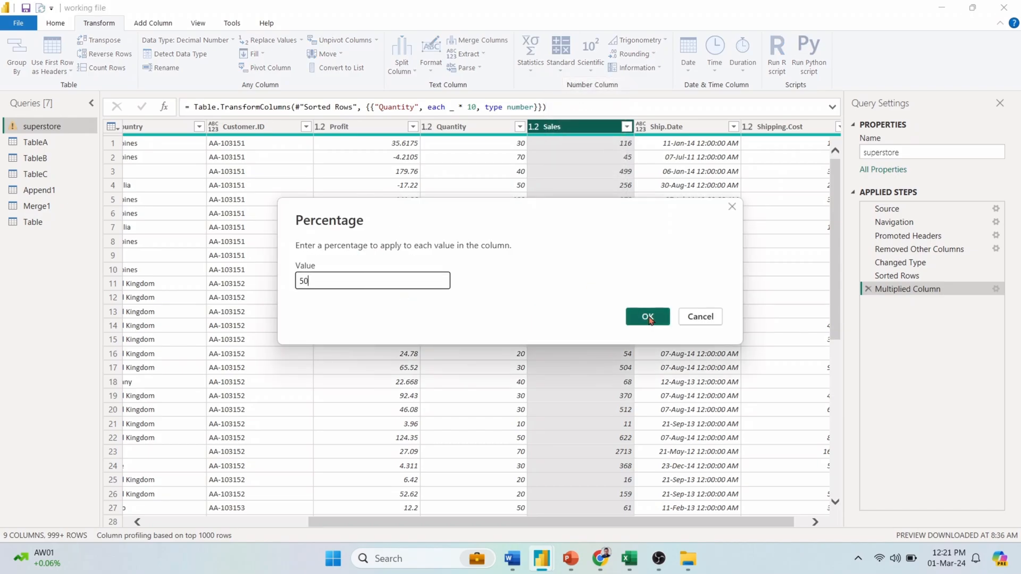
pyautogui.click(657, 323)
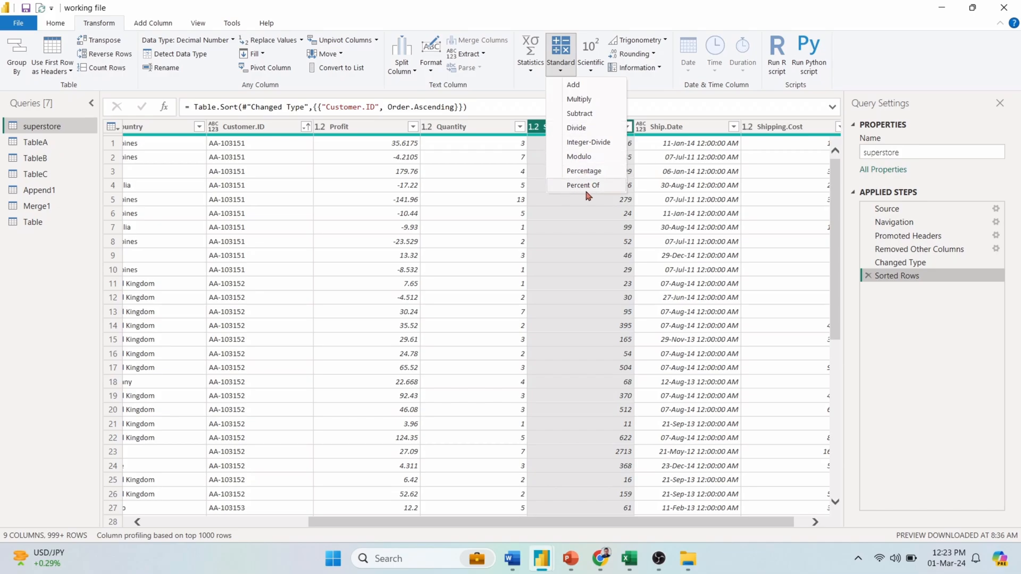
pyautogui.click(587, 191)
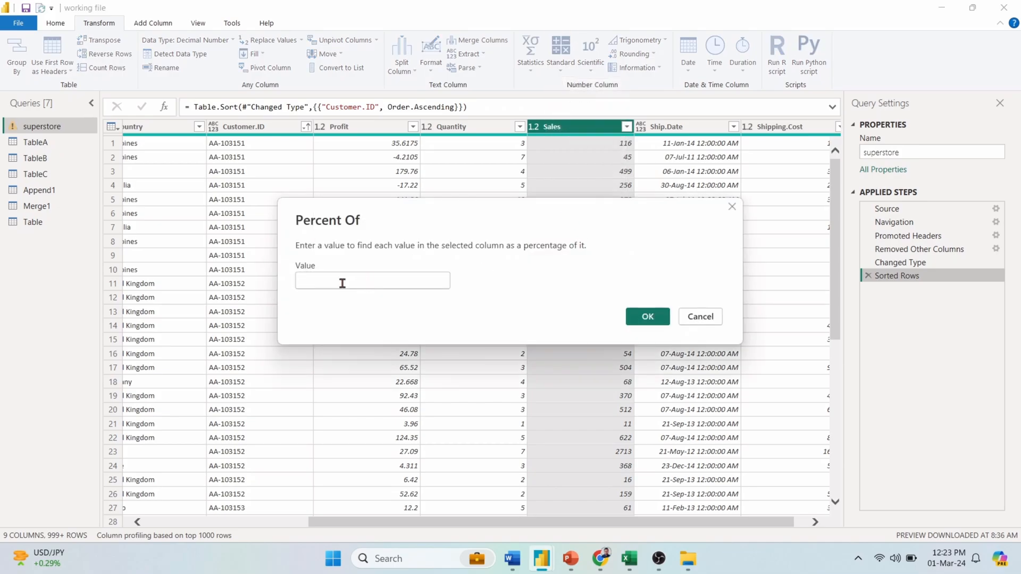
pyautogui.write('1000')
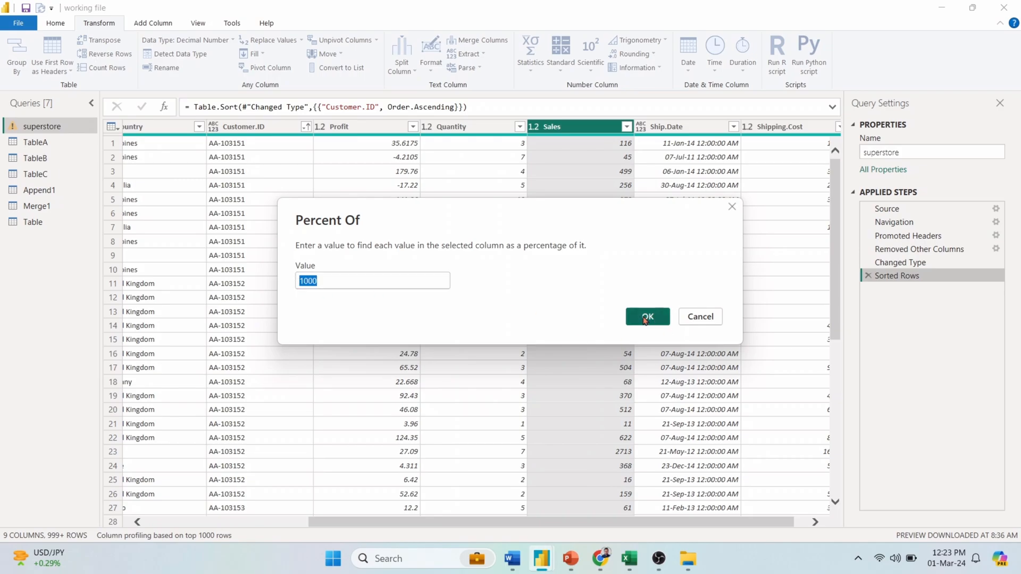
pyautogui.click(648, 316)
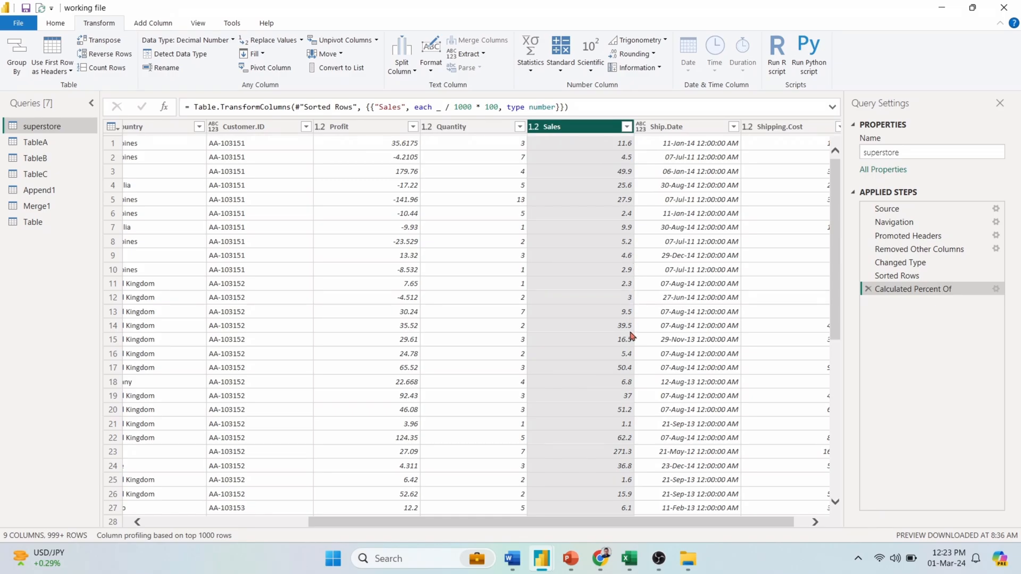
pyautogui.scroll(-1, 630, 343)
pyautogui.scroll(-7, 631, 343)
pyautogui.scroll(-3, 626, 341)
pyautogui.scroll(-7, 622, 339)
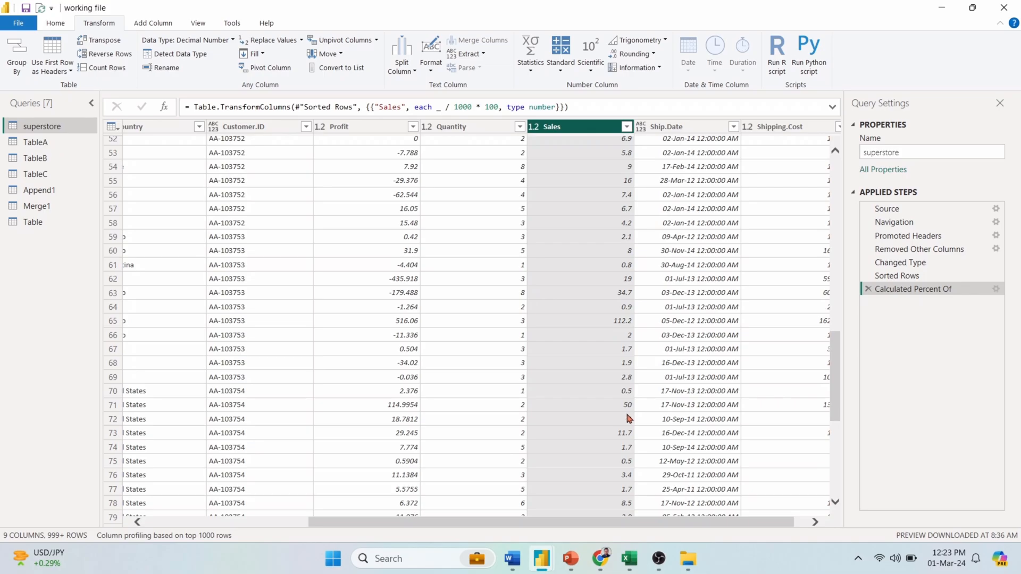
# Step: Undo the Sales percent-of step, then try Round Up and Round Down on Profit
pyautogui.hotkey('ctrl', 'z')
pyautogui.click(359, 130)
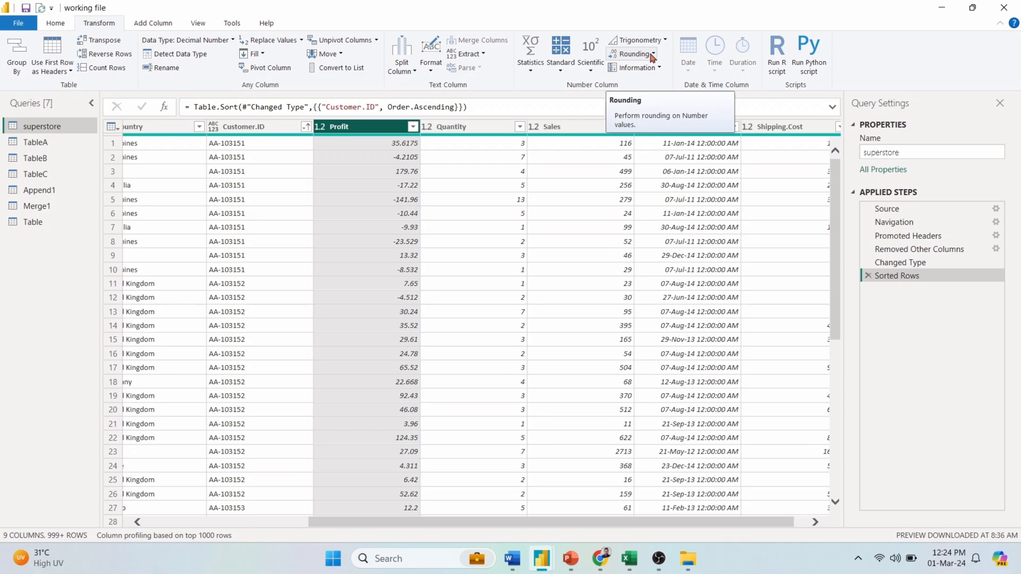
pyautogui.click(653, 54)
pyautogui.click(647, 71)
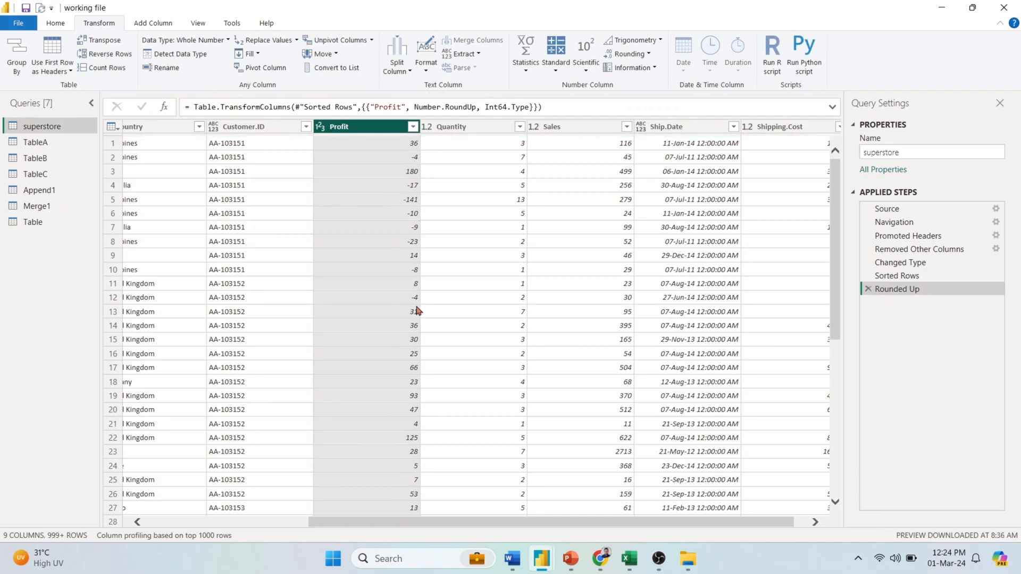
pyautogui.hotkey('ctrl', 'z')
pyautogui.click(632, 56)
pyautogui.click(646, 83)
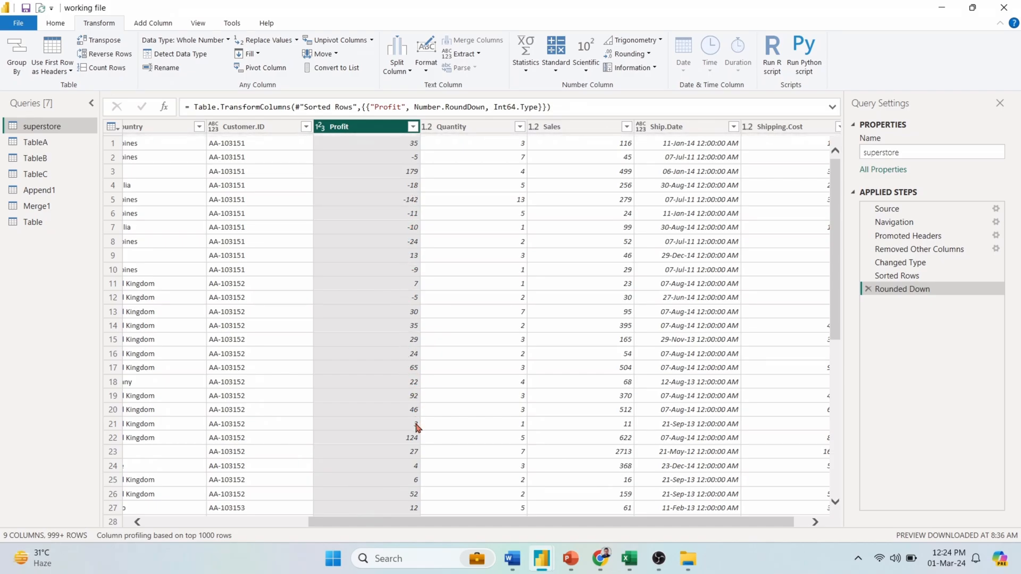
# Step: Round Profit to 2 decimal places in a Rounded Off step
pyautogui.click(631, 53)
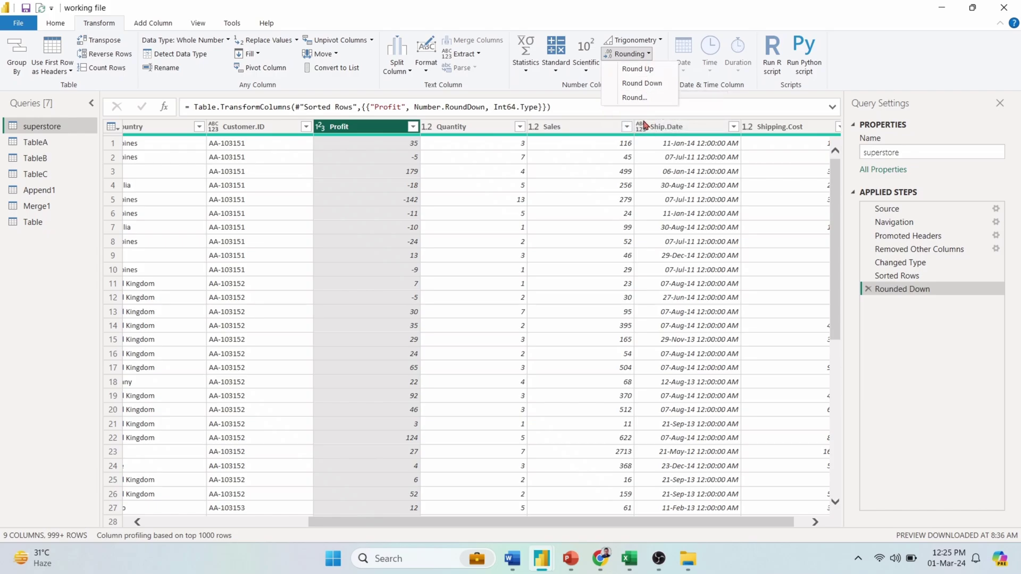
pyautogui.click(632, 97)
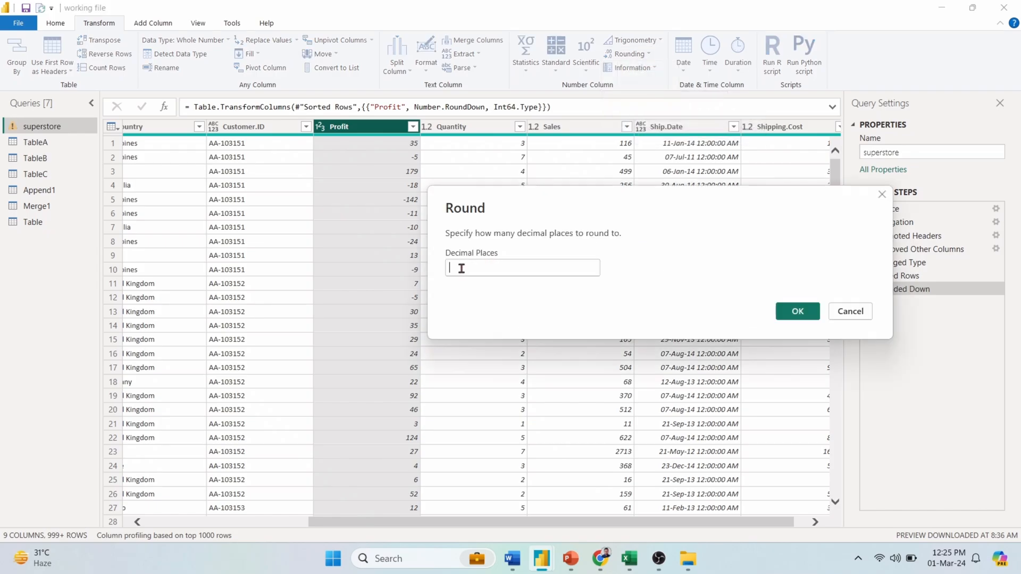
pyautogui.write('2')
pyautogui.click(797, 311)
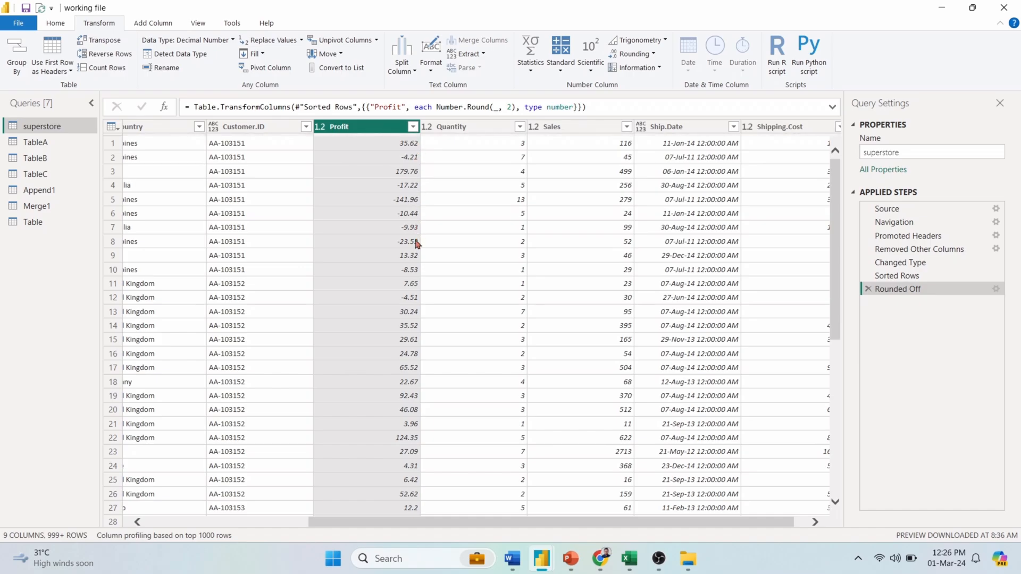
pyautogui.scroll(-5, 416, 423)
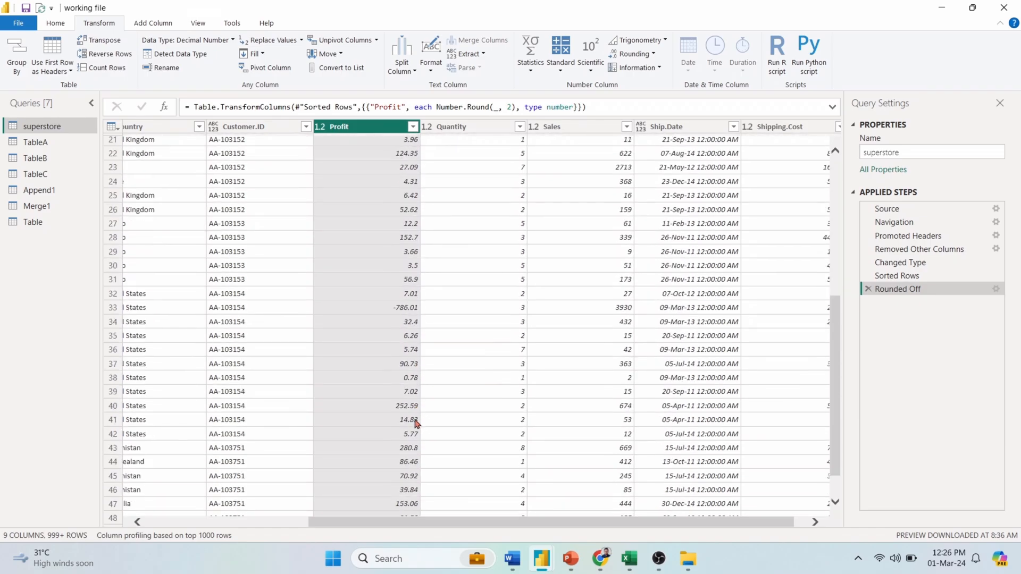
pyautogui.scroll(-2, 411, 424)
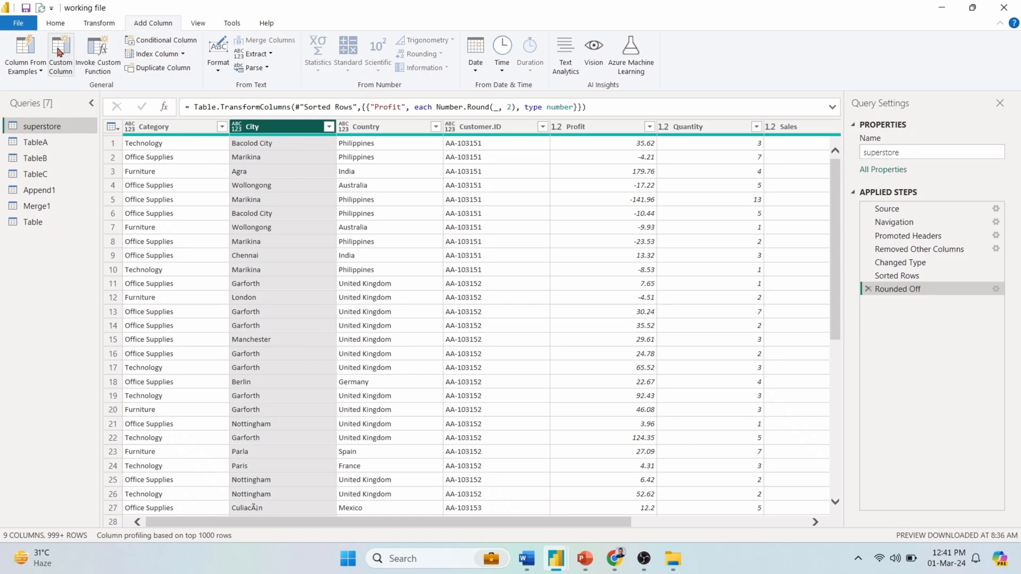
# Step: Build a Merged column by example showing Country (City), e.g. Philippines (Bacolod City)
pyautogui.click(25, 51)
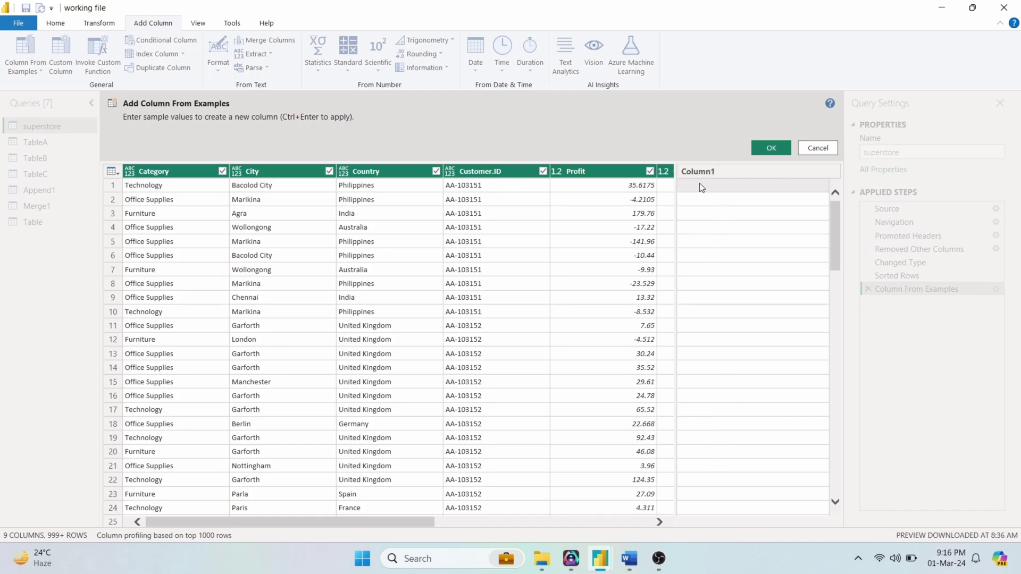
pyautogui.click(699, 185)
pyautogui.write('Phi')
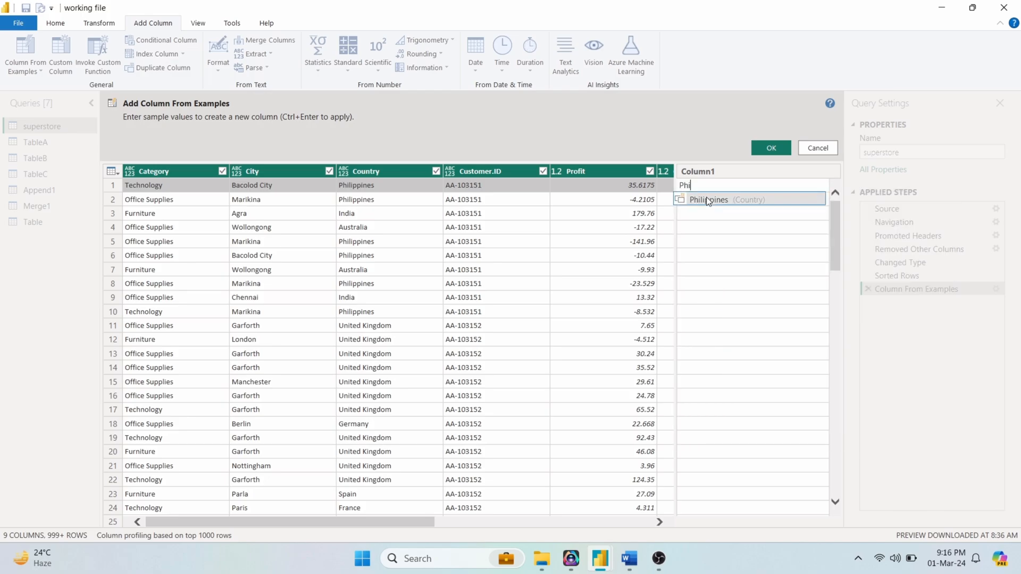
pyautogui.click(706, 197)
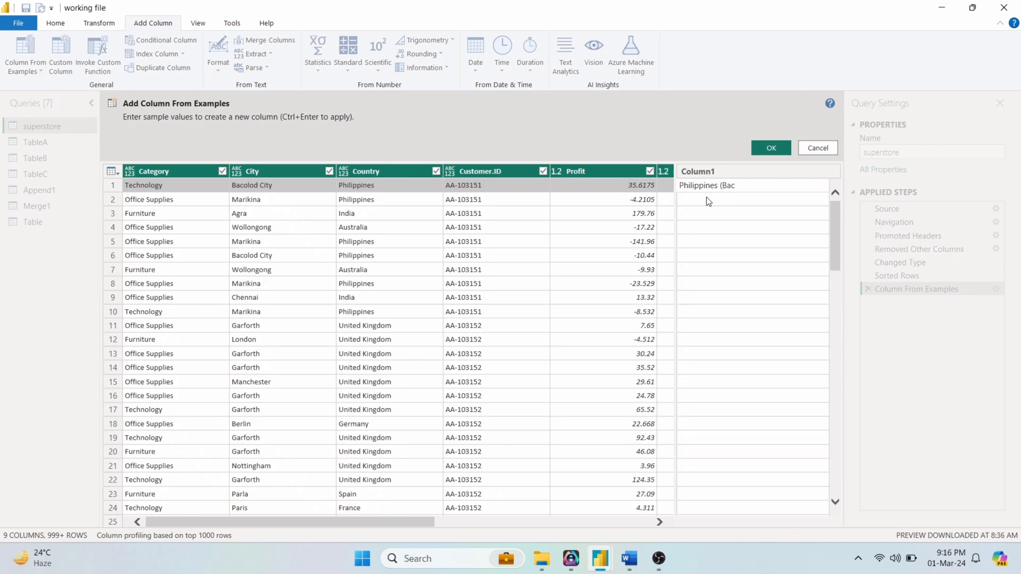
pyautogui.write('olod ')
pyautogui.write('City)')
pyautogui.press('Return')
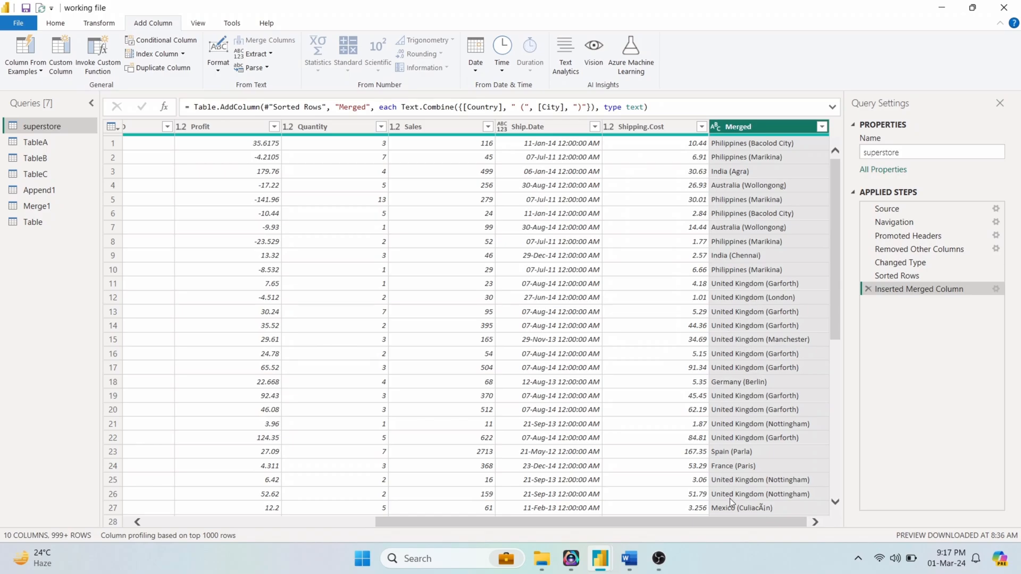
pyautogui.moveTo(716, 522); pyautogui.dragTo(499, 530)
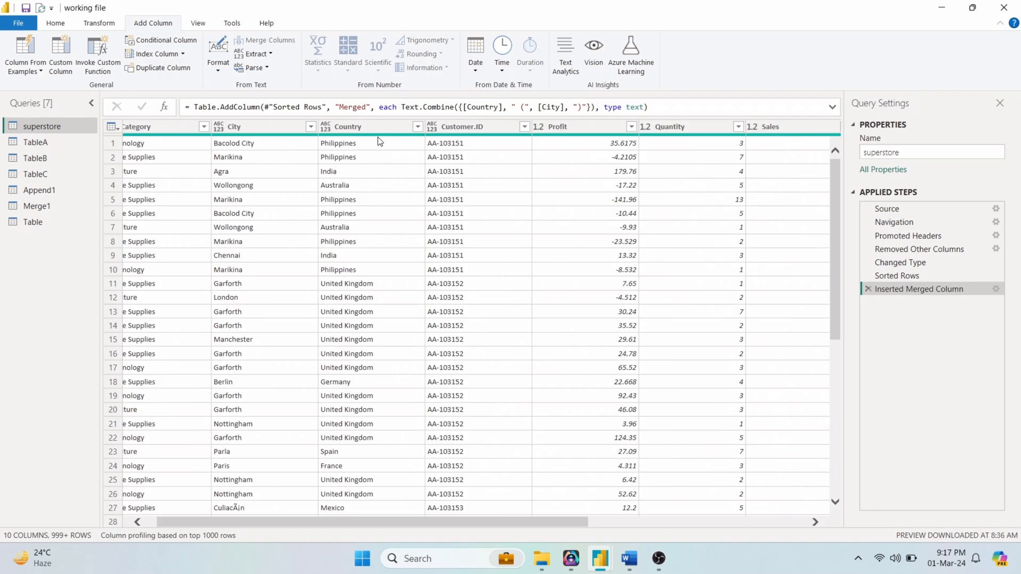
# Step: Add a custom column Profit per Quantity with formula [Profit]/[Quantity]
pyautogui.click(60, 54)
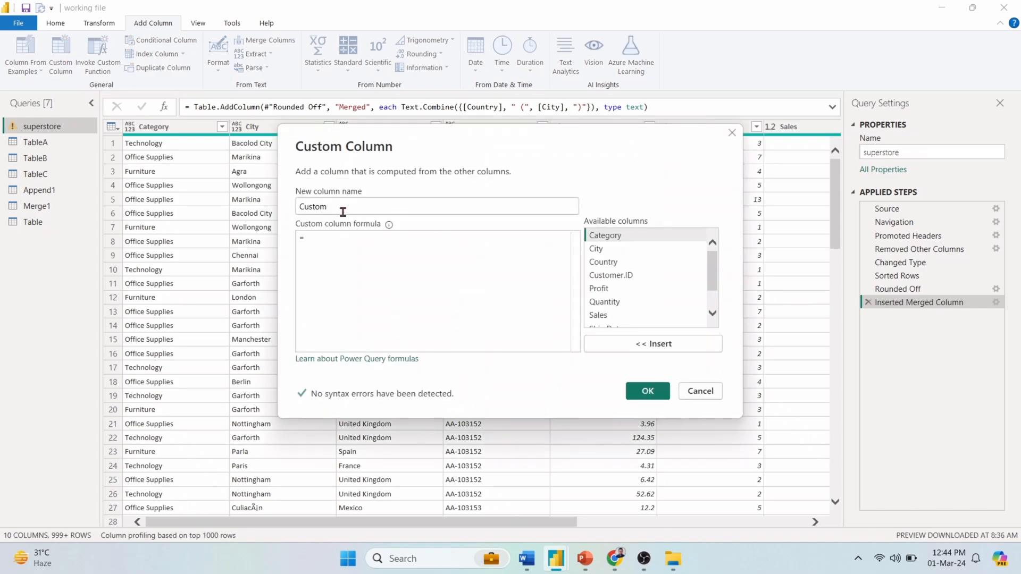
pyautogui.doubleClick(322, 206)
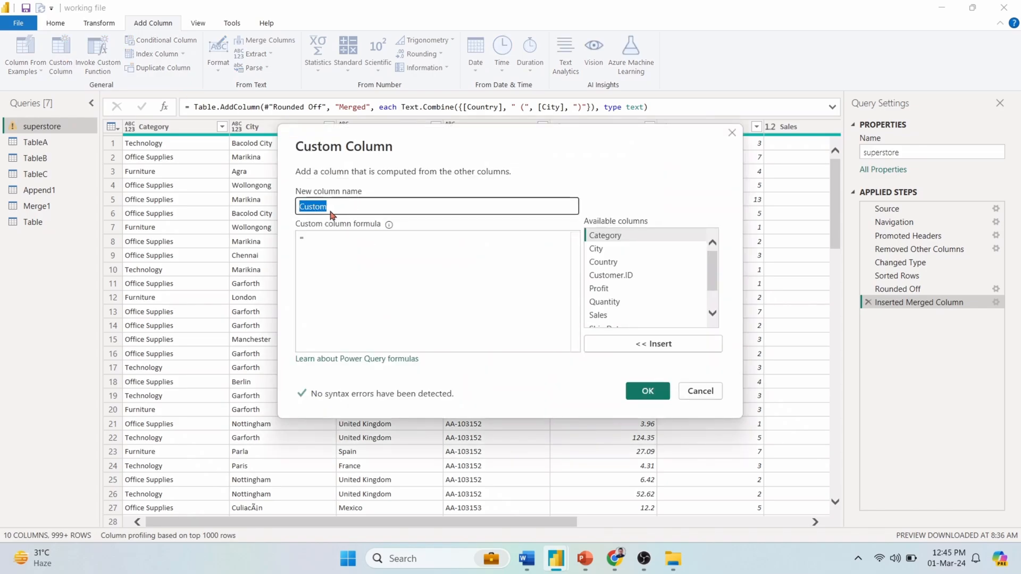
pyautogui.write('Profit pe')
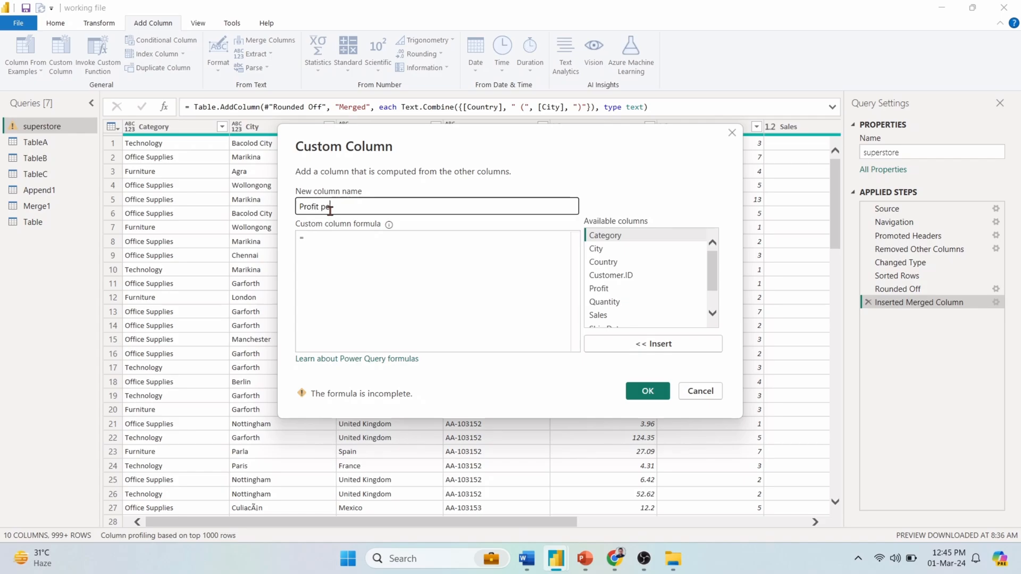
pyautogui.write('r Quantity')
pyautogui.click(339, 236)
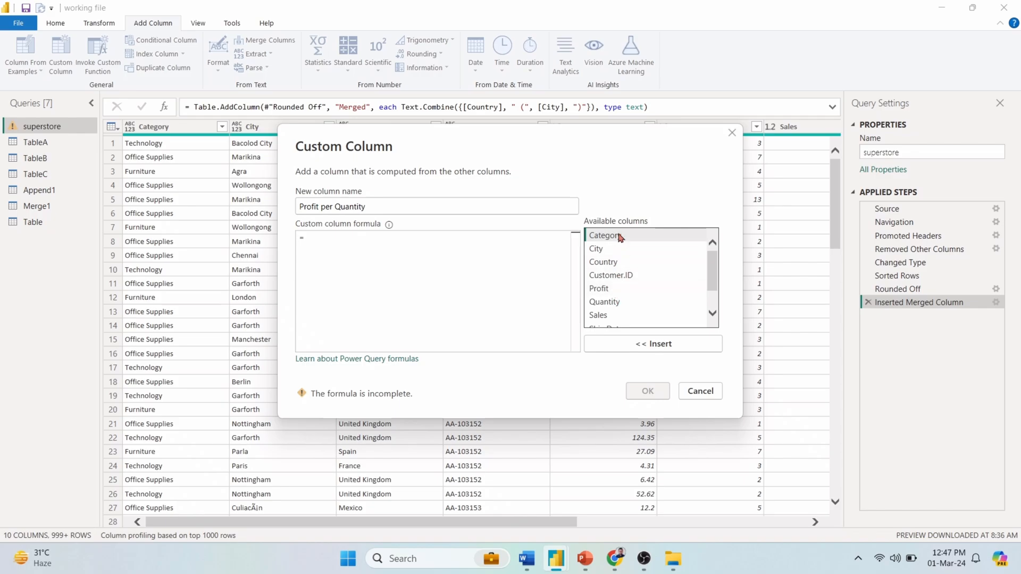
pyautogui.click(602, 290)
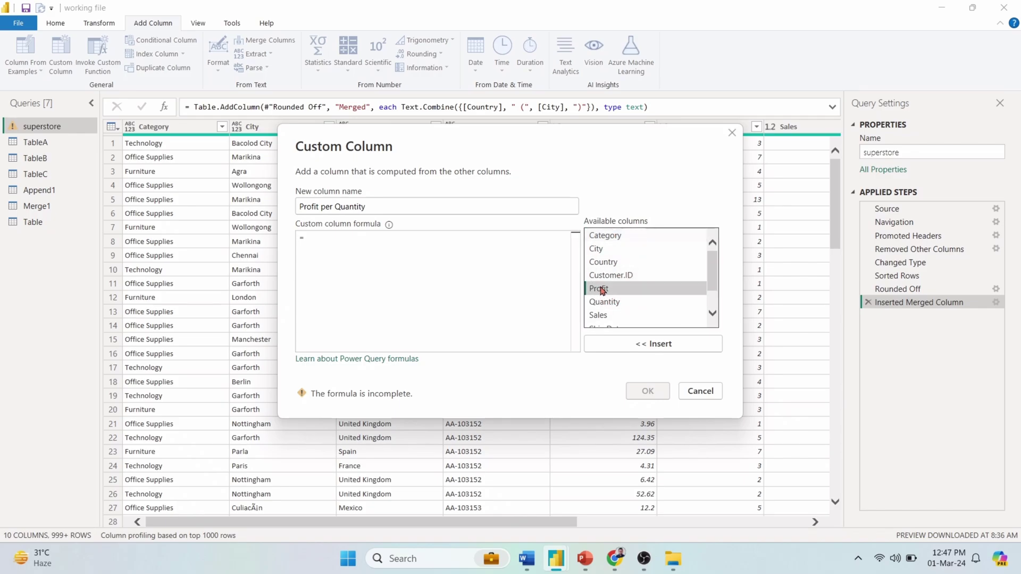
pyautogui.click(645, 349)
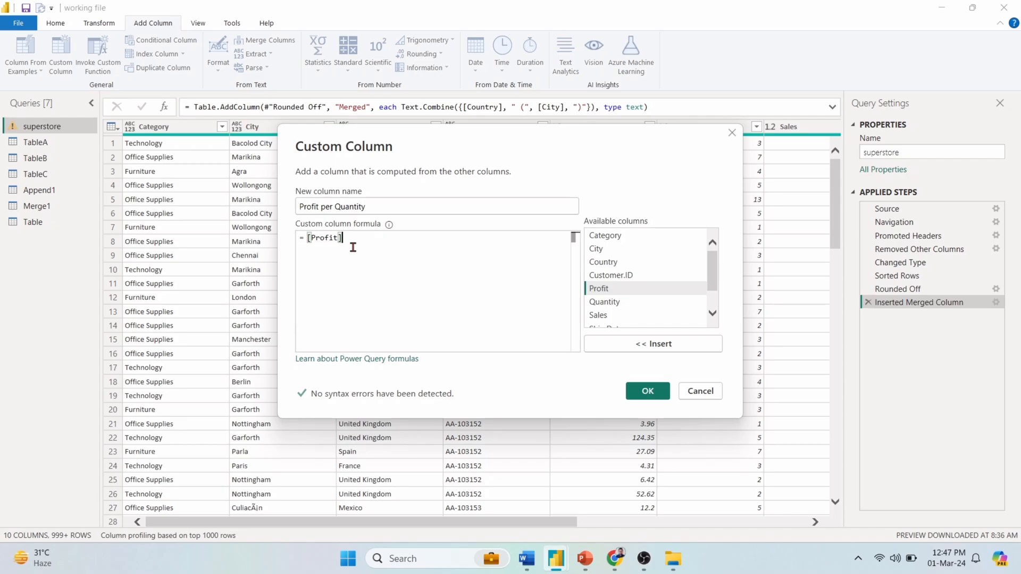
pyautogui.write('/')
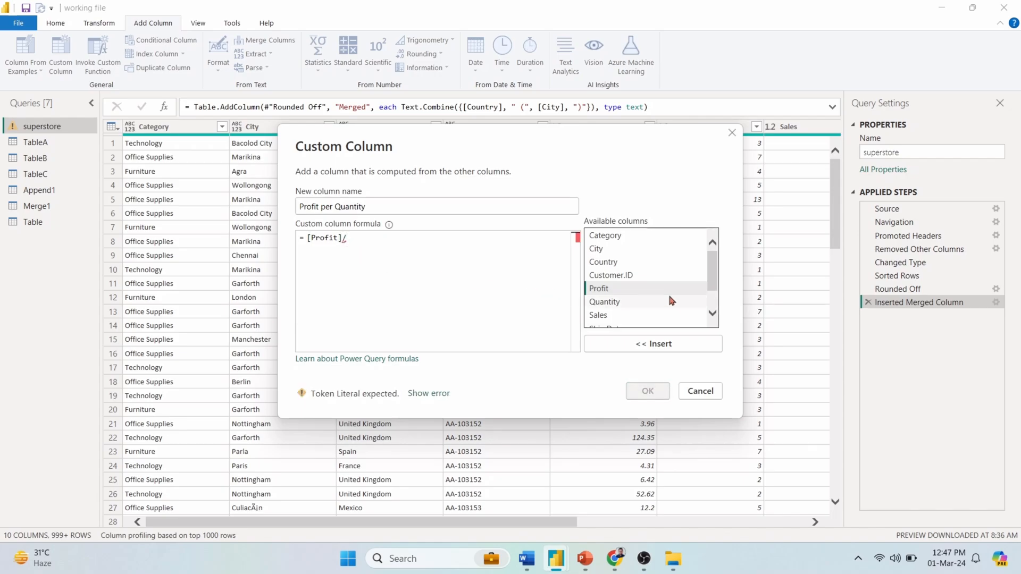
pyautogui.click(612, 307)
pyautogui.click(631, 344)
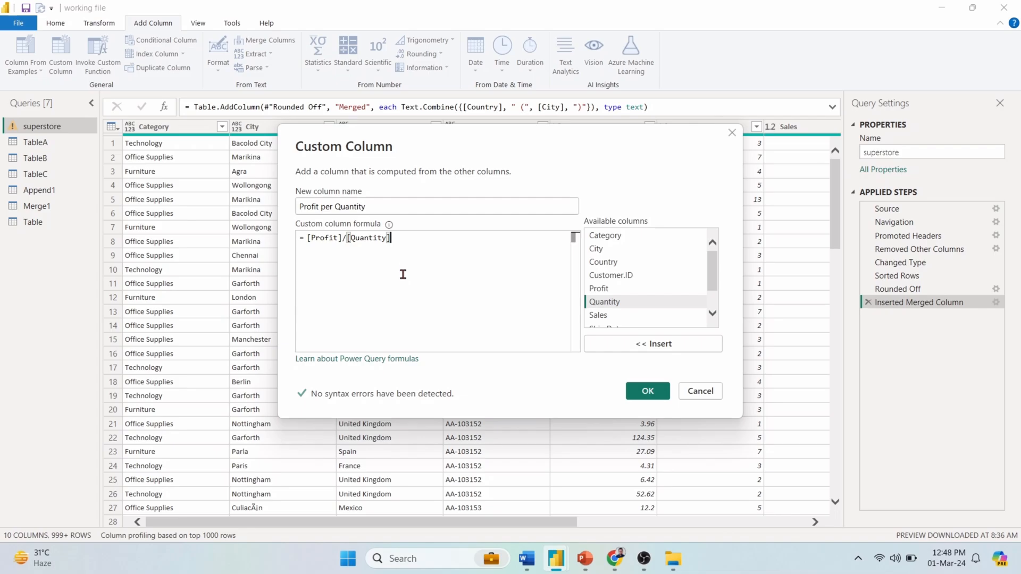
pyautogui.click(647, 391)
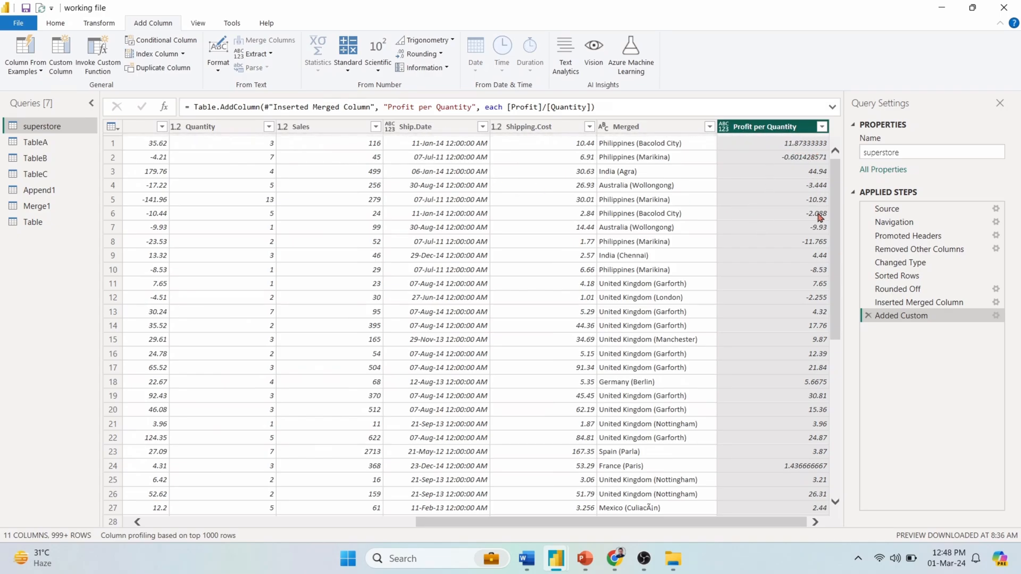
pyautogui.scroll(-3, 796, 276)
pyautogui.scroll(-3, 790, 284)
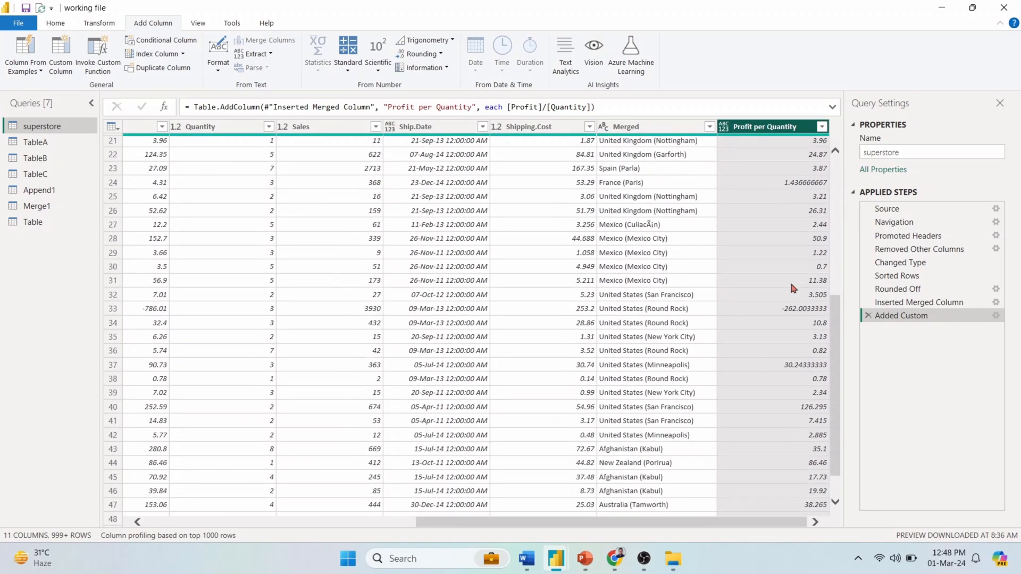
pyautogui.scroll(-3, 790, 283)
pyautogui.scroll(-3, 791, 284)
pyautogui.scroll(-3, 790, 284)
pyautogui.scroll(-3, 789, 280)
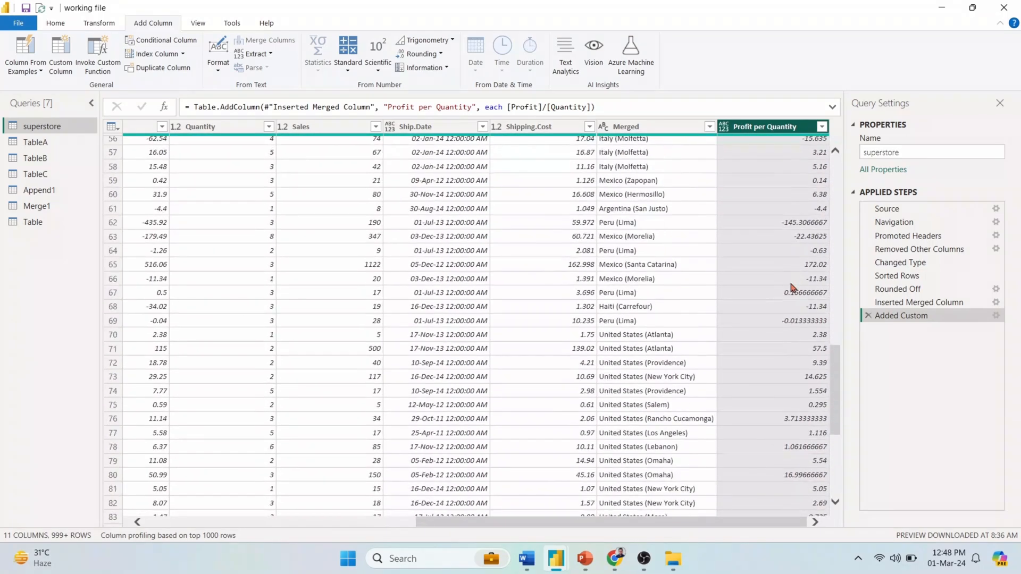
pyautogui.scroll(-5, 788, 280)
pyautogui.scroll(-5, 789, 280)
pyautogui.scroll(-5, 789, 280)
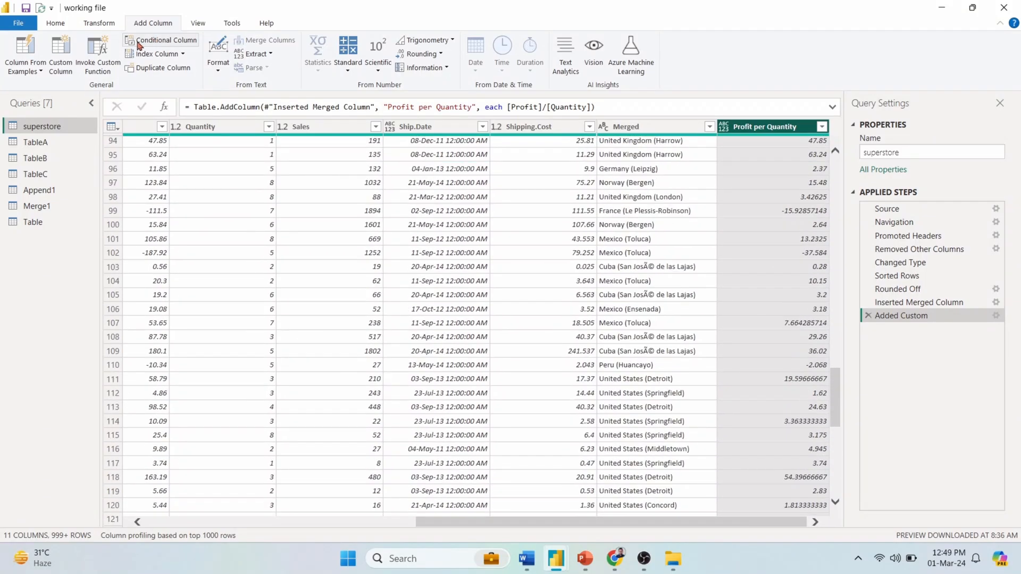
# Step: Start a conditional column P/L STATUS outputting PROFIT when Profit is greater than 0
pyautogui.click(167, 44)
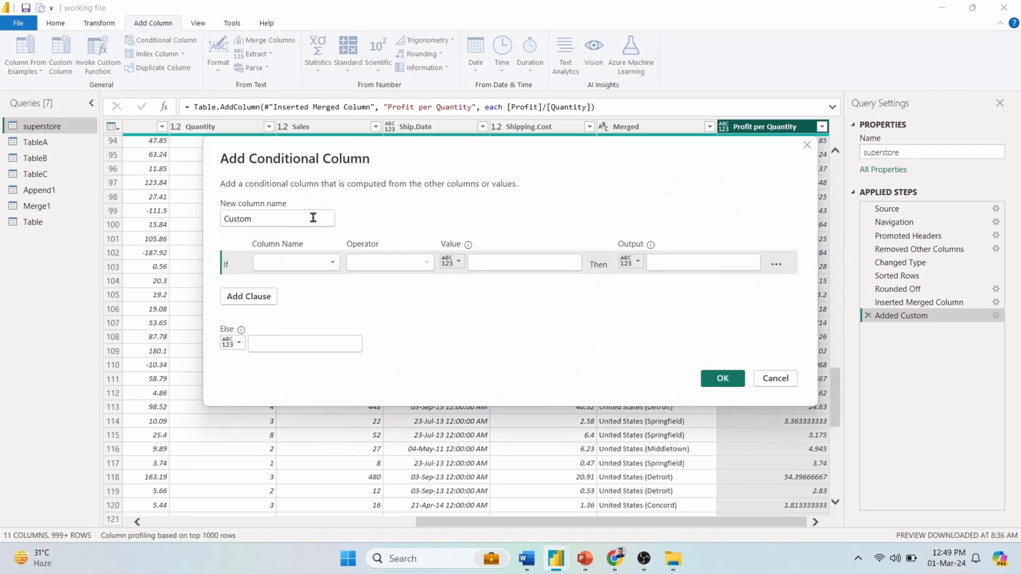
pyautogui.moveTo(261, 219); pyautogui.dragTo(222, 219)
pyautogui.write('P/L STATUS')
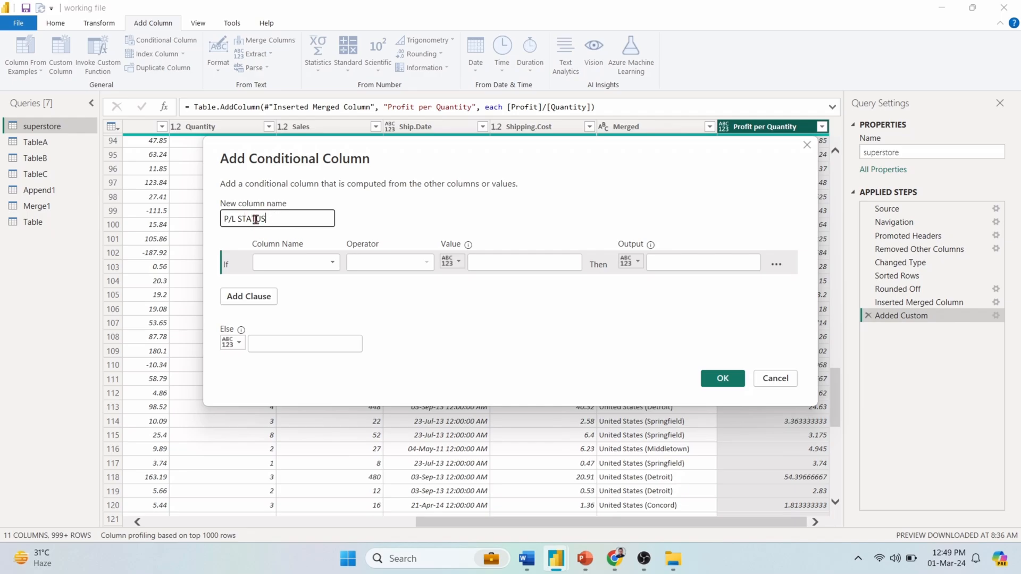
pyautogui.click(324, 264)
pyautogui.click(324, 333)
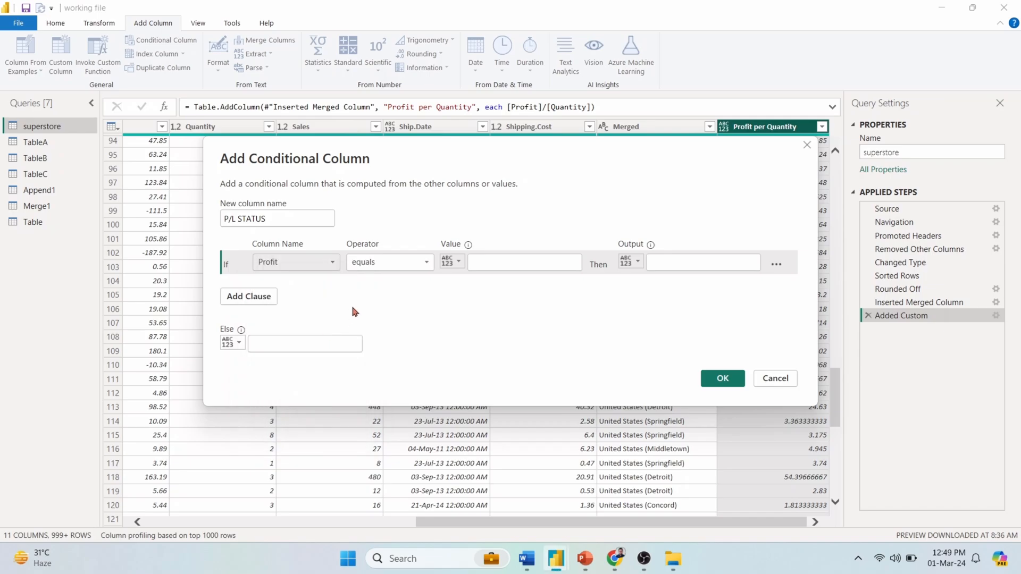
pyautogui.click(381, 264)
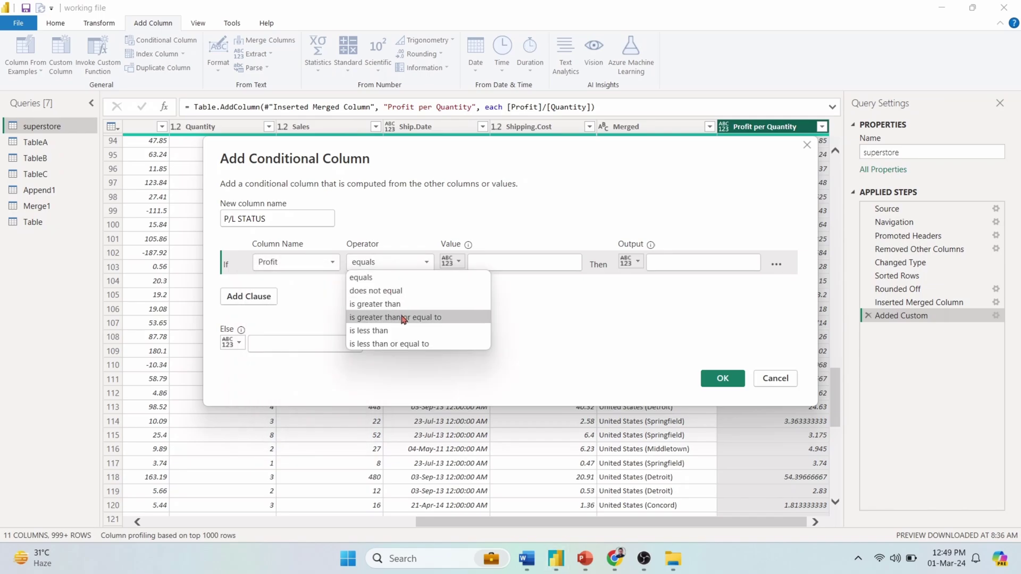
pyautogui.click(368, 306)
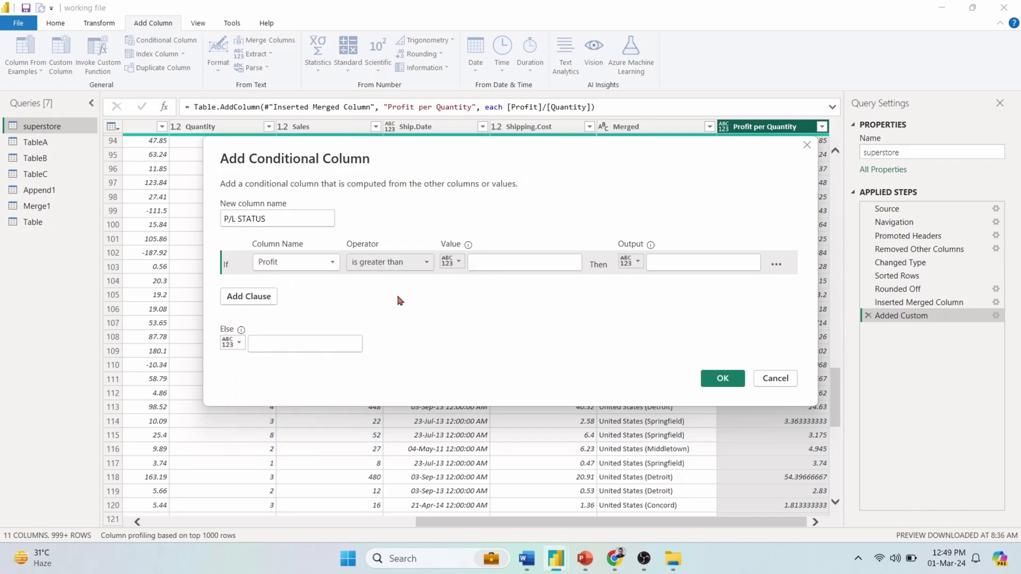
pyautogui.click(472, 271)
pyautogui.write('0')
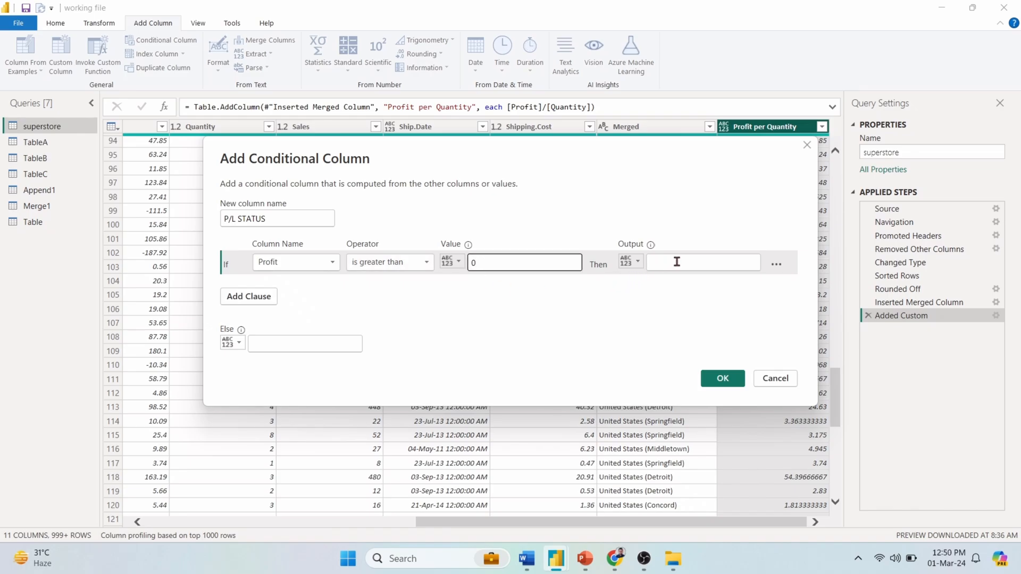
pyautogui.click(657, 263)
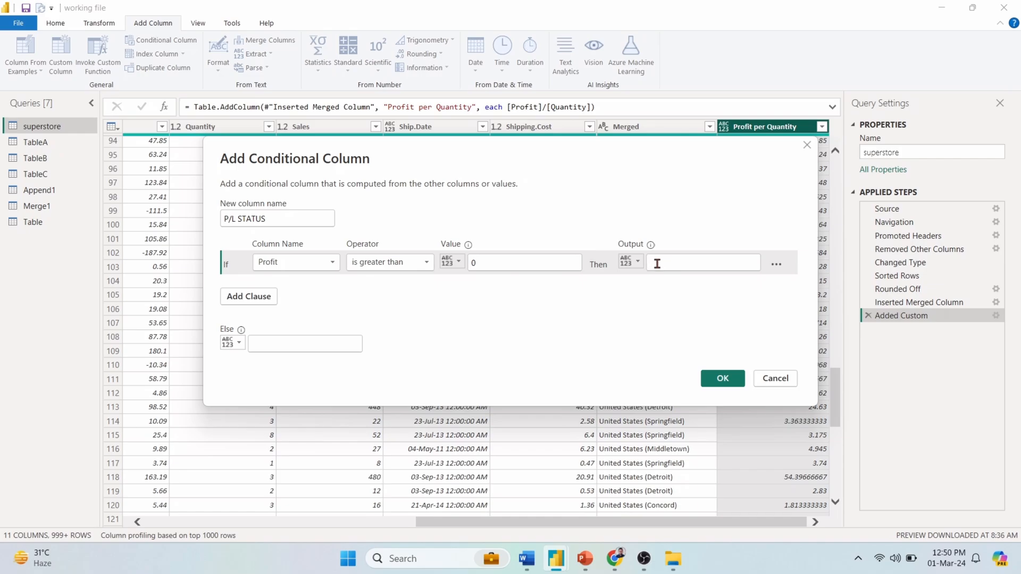
pyautogui.click(657, 263)
pyautogui.write('PROFIT')
pyautogui.click(644, 325)
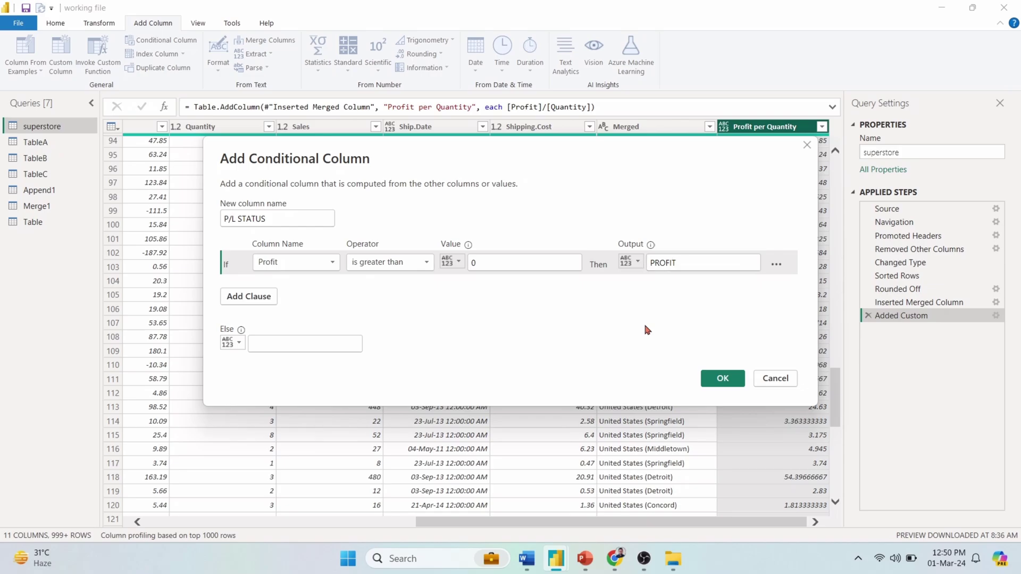
# Step: Add LOSS when Profit is less than 0 and Break-even otherwise, then create the column
pyautogui.click(247, 297)
pyautogui.click(332, 289)
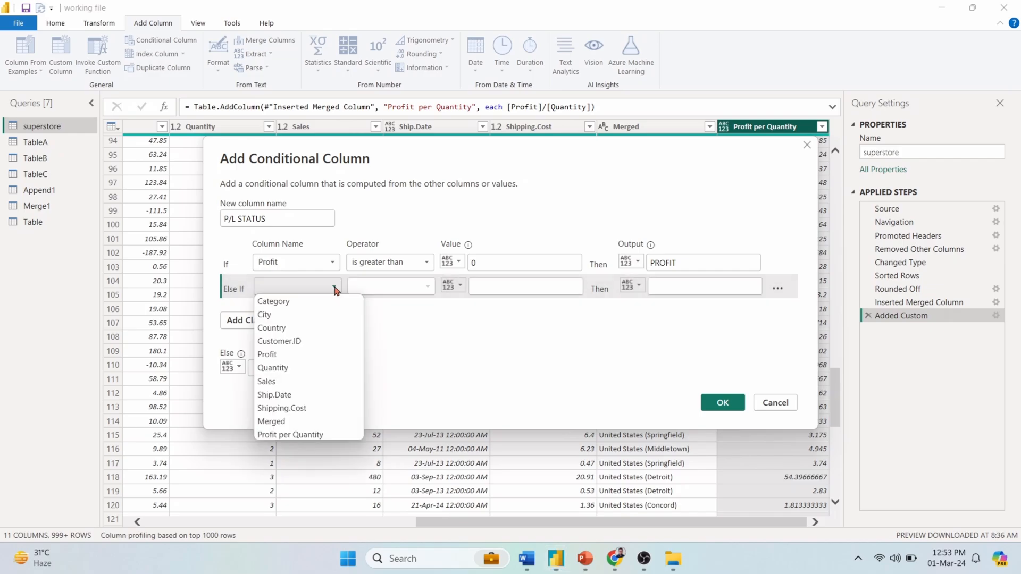
pyautogui.click(316, 355)
pyautogui.click(379, 286)
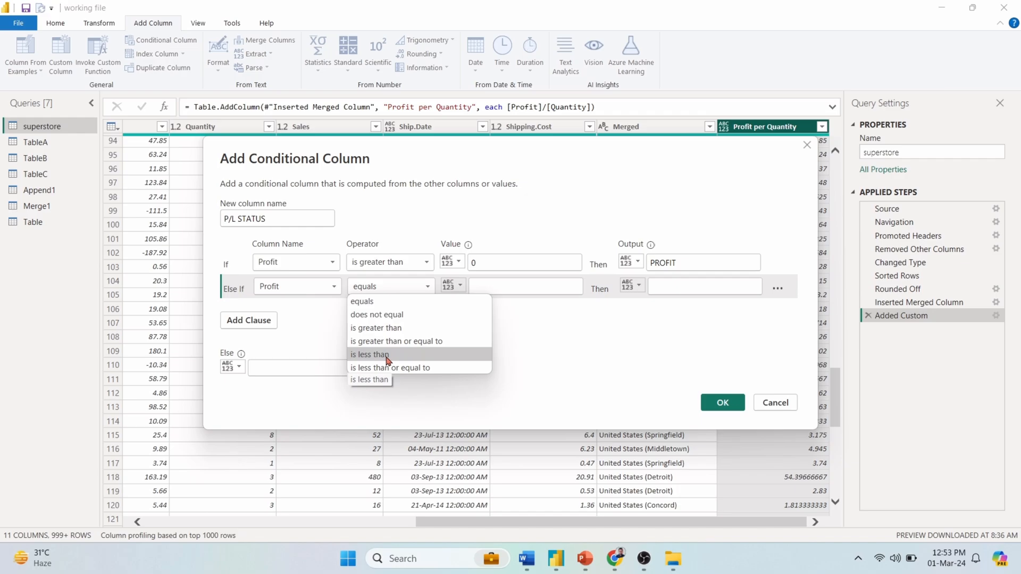
pyautogui.click(366, 356)
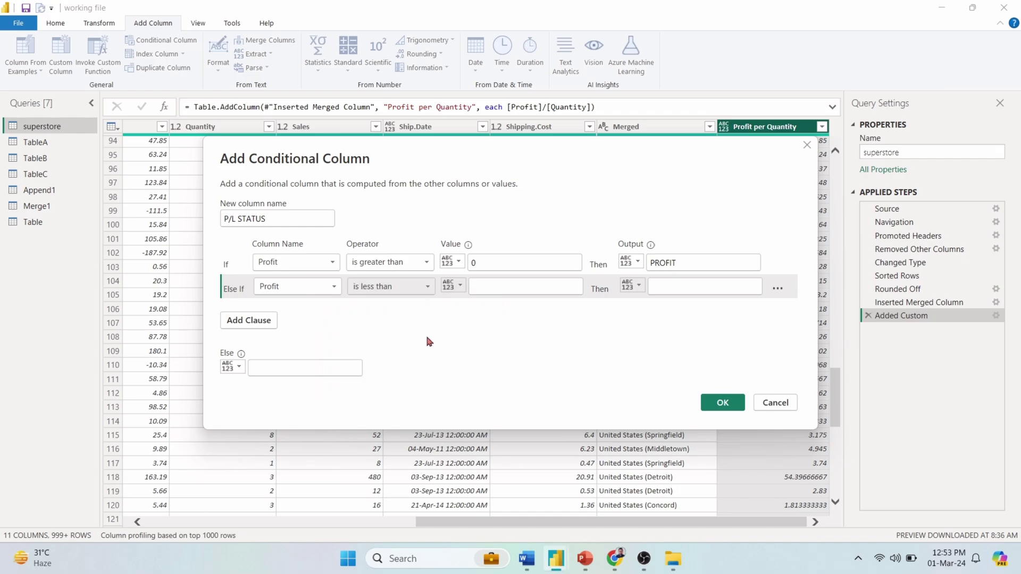
pyautogui.click(483, 291)
pyautogui.write('0')
pyautogui.click(668, 287)
pyautogui.write('LOSS')
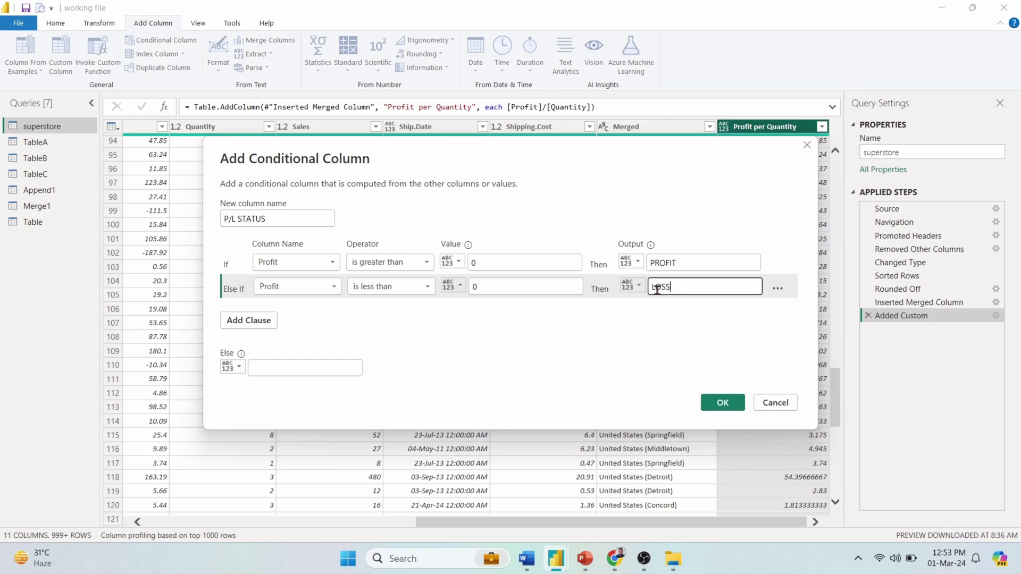
pyautogui.moveTo(655, 287); pyautogui.dragTo(674, 290)
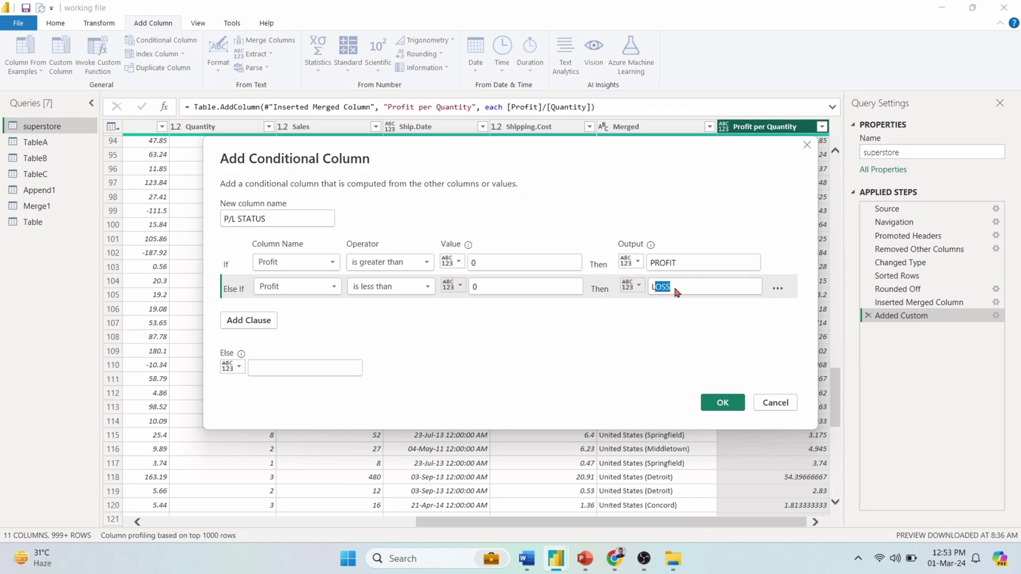
pyautogui.click(262, 369)
pyautogui.write('Break-e')
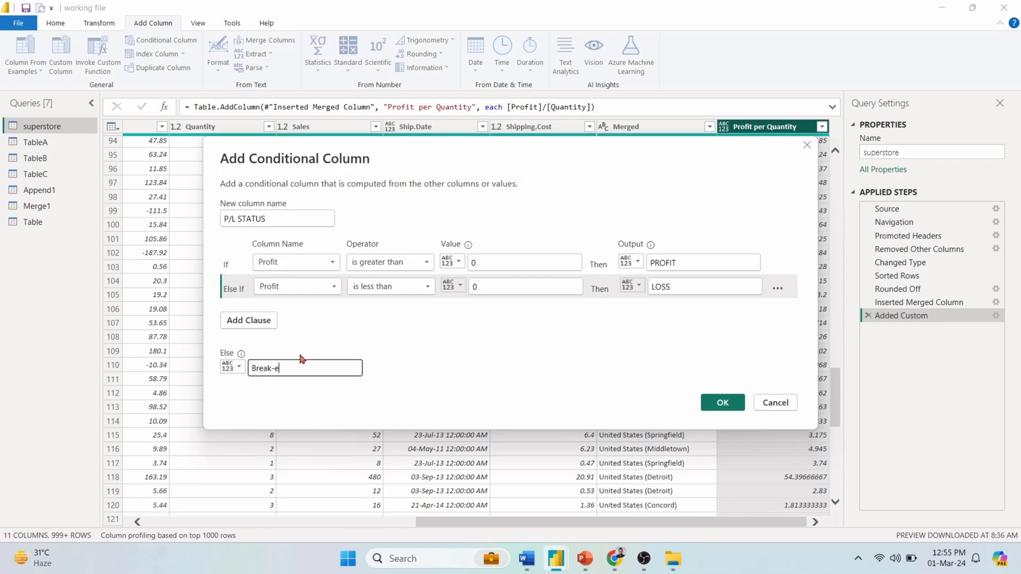
pyautogui.write('ven')
pyautogui.moveTo(255, 368); pyautogui.dragTo(350, 370)
pyautogui.click(723, 408)
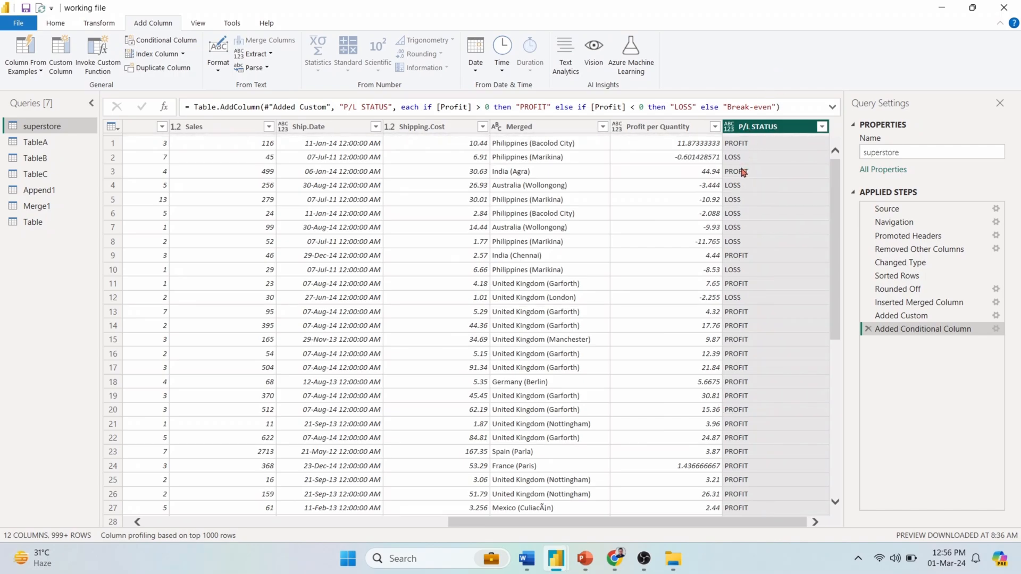
pyautogui.scroll(-4, 752, 279)
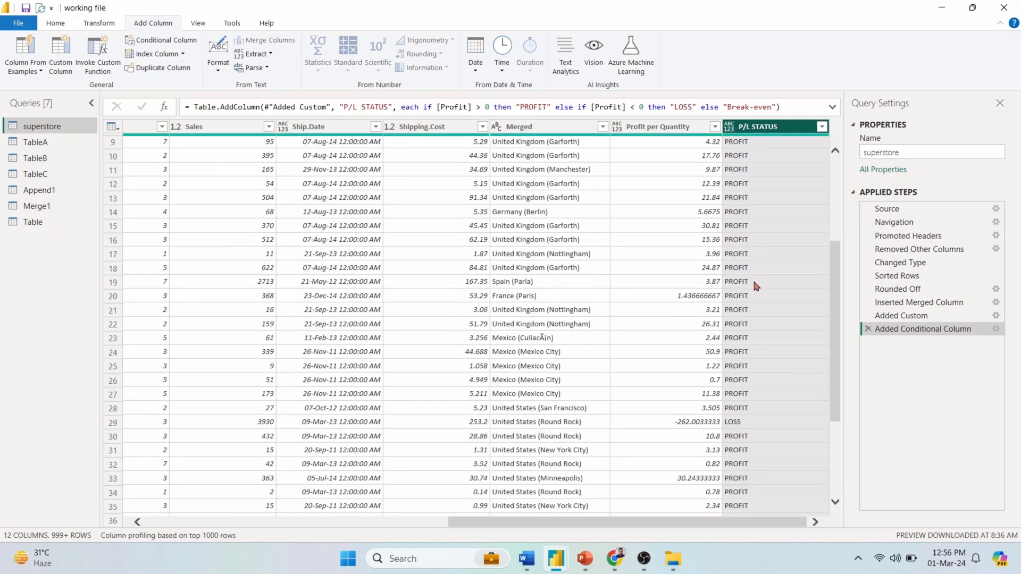
pyautogui.scroll(-3, 753, 278)
pyautogui.scroll(-2, 753, 279)
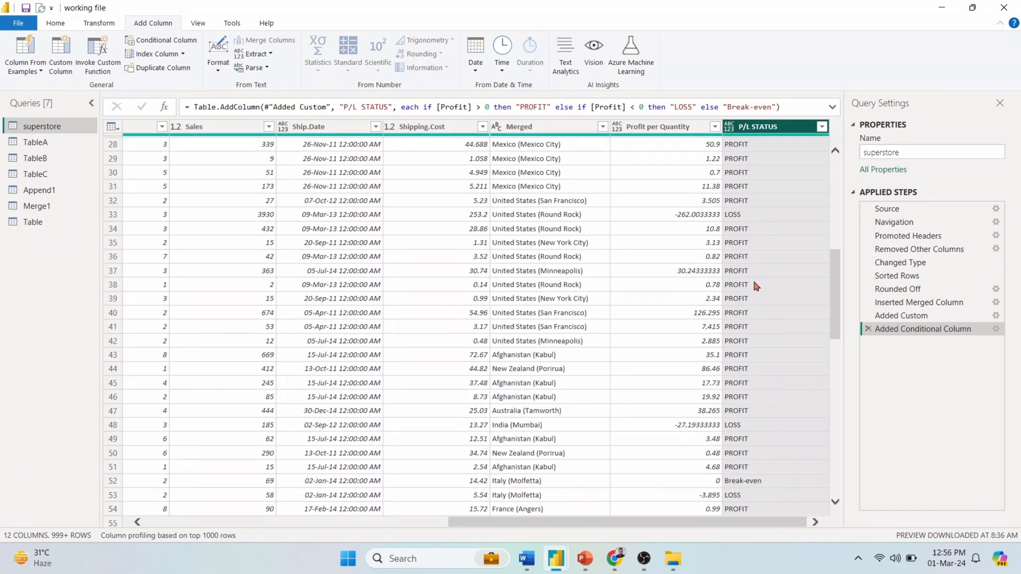
pyautogui.scroll(-3, 753, 279)
pyautogui.scroll(-1, 753, 285)
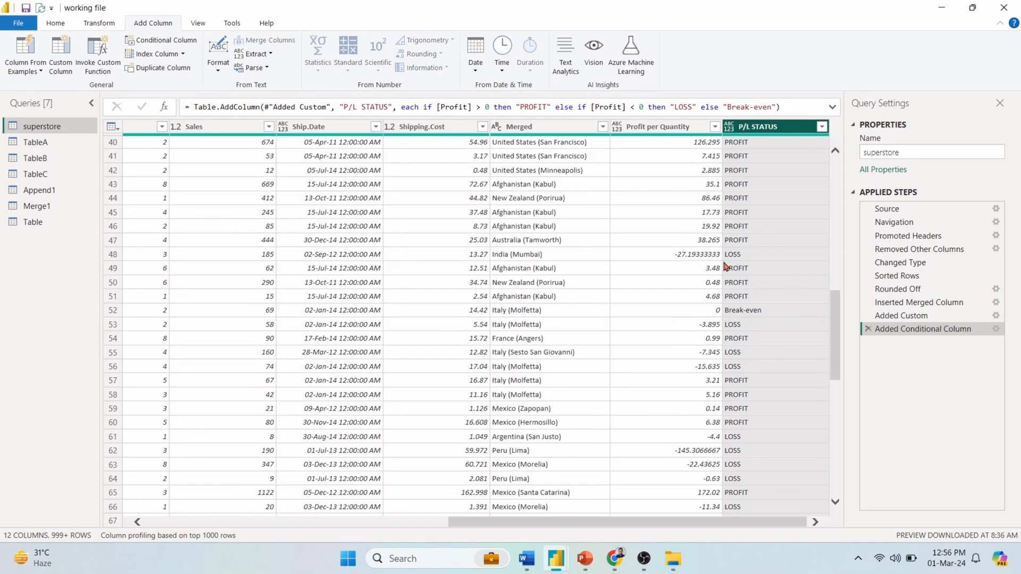
# Step: Add an Index column from 0, remove it, then add an Index column starting at 1
pyautogui.click(708, 239)
pyautogui.scroll(-1, 709, 240)
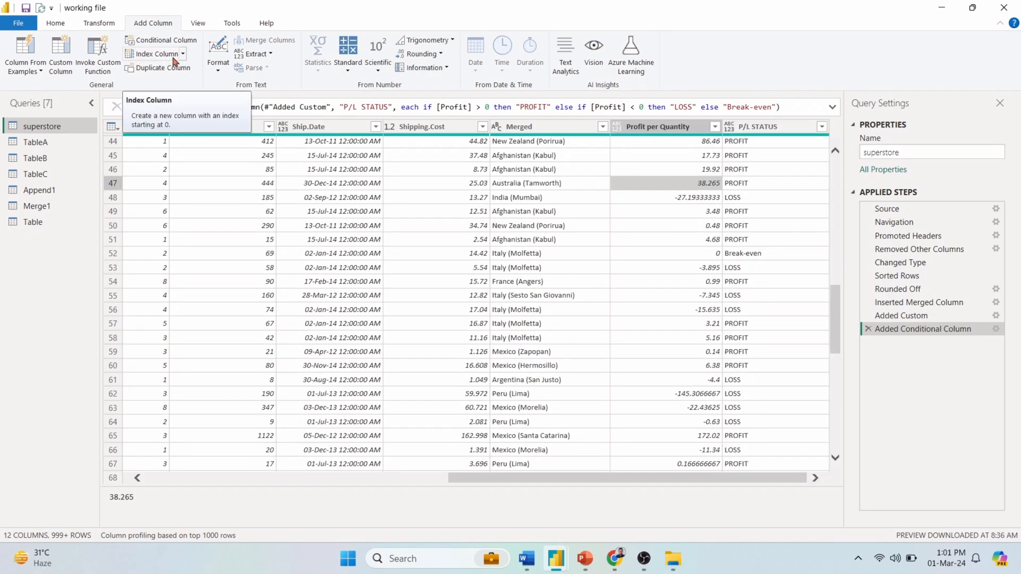
pyautogui.click(169, 61)
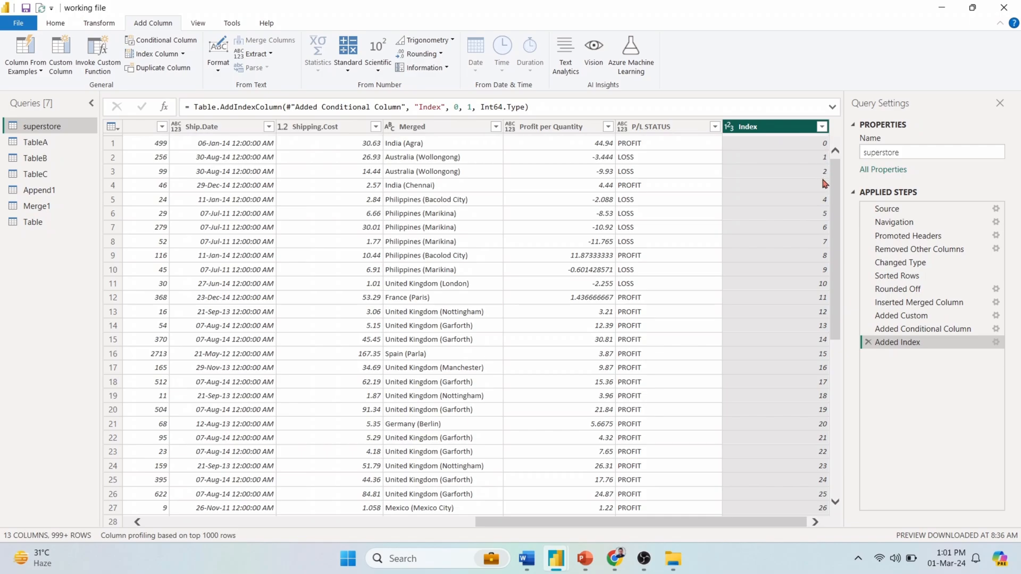
pyautogui.scroll(-3, 793, 406)
pyautogui.scroll(-5, 792, 409)
pyautogui.scroll(5, 790, 401)
pyautogui.scroll(3, 789, 396)
pyautogui.click(868, 342)
pyautogui.click(156, 54)
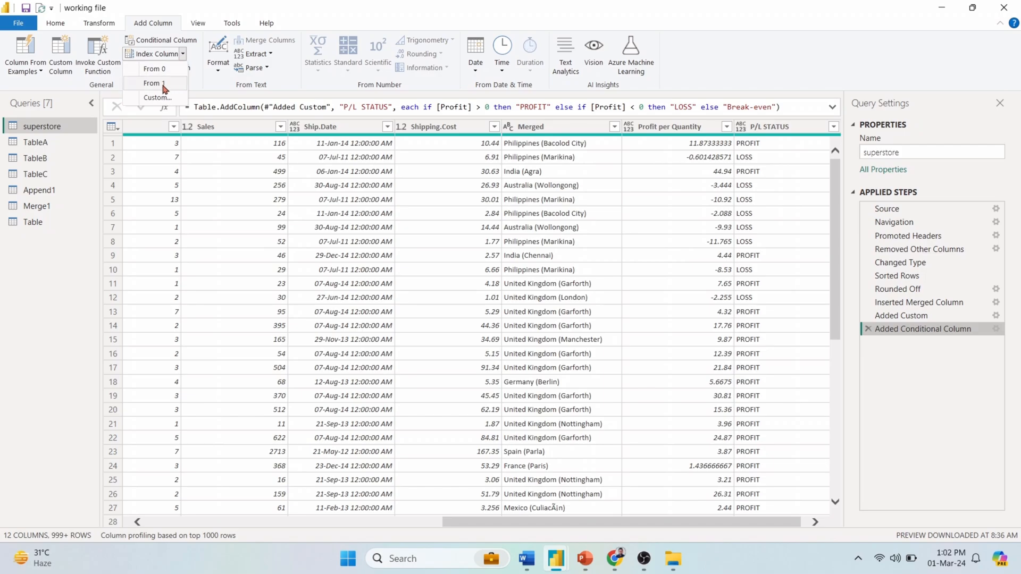
pyautogui.click(160, 85)
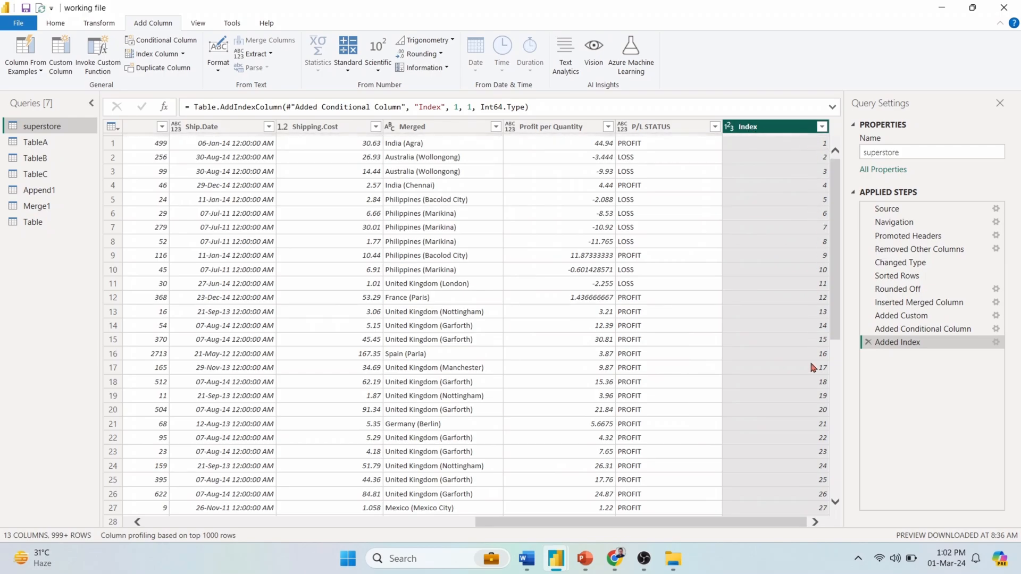
pyautogui.scroll(-7, 810, 361)
pyautogui.scroll(-7, 807, 365)
pyautogui.scroll(-5, 807, 364)
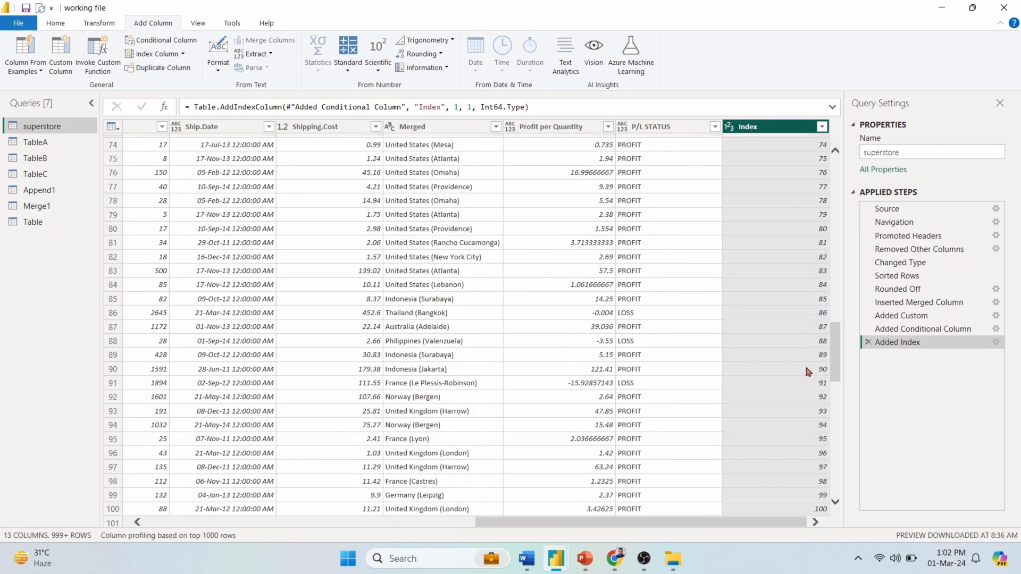
pyautogui.scroll(10, 804, 364)
pyautogui.scroll(5, 805, 363)
pyautogui.scroll(5, 804, 371)
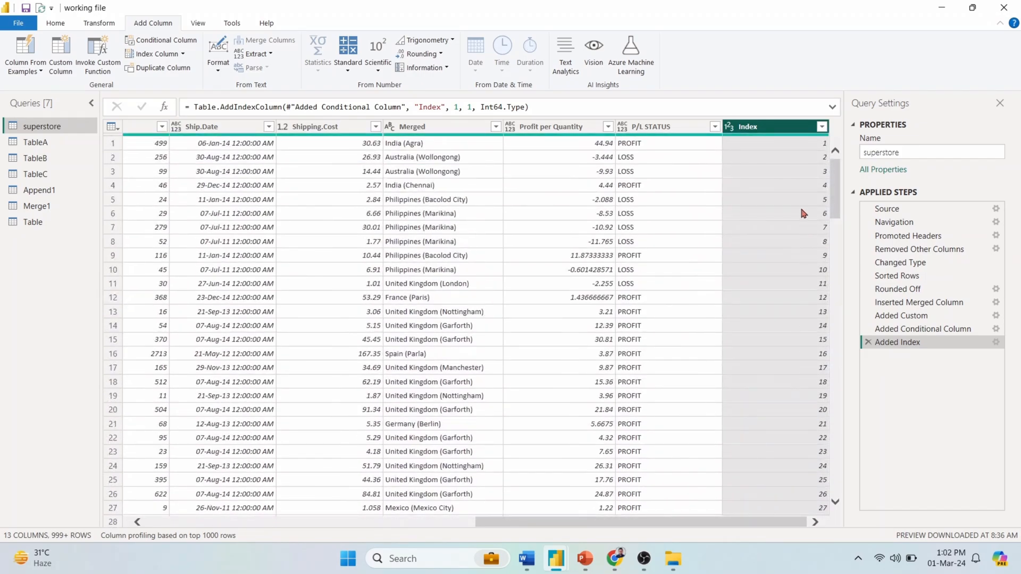
pyautogui.hscroll(-5, 219, 133)
# Step: Duplicate the City column to create a City - Copy column
pyautogui.click(214, 134)
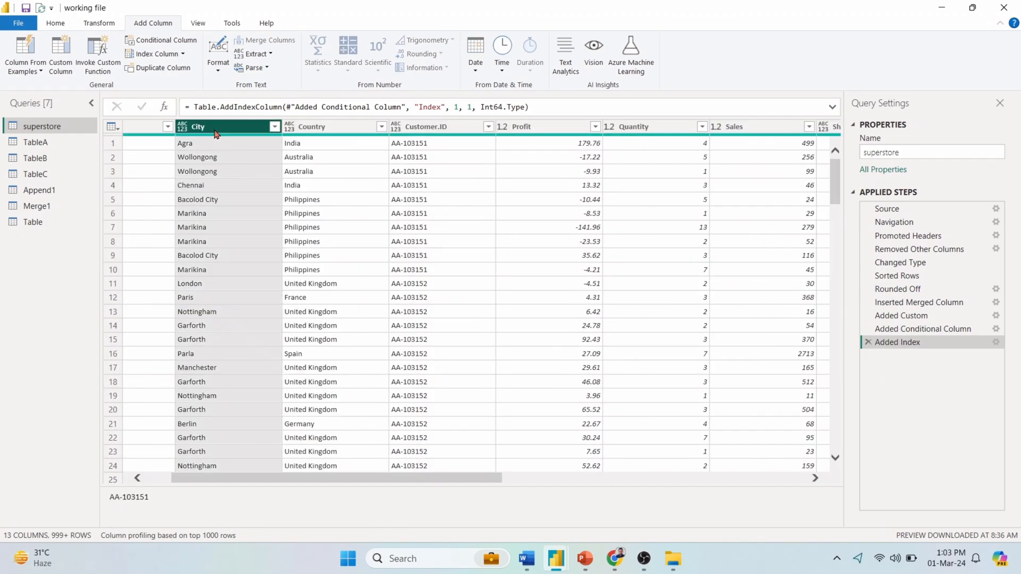
pyautogui.click(141, 71)
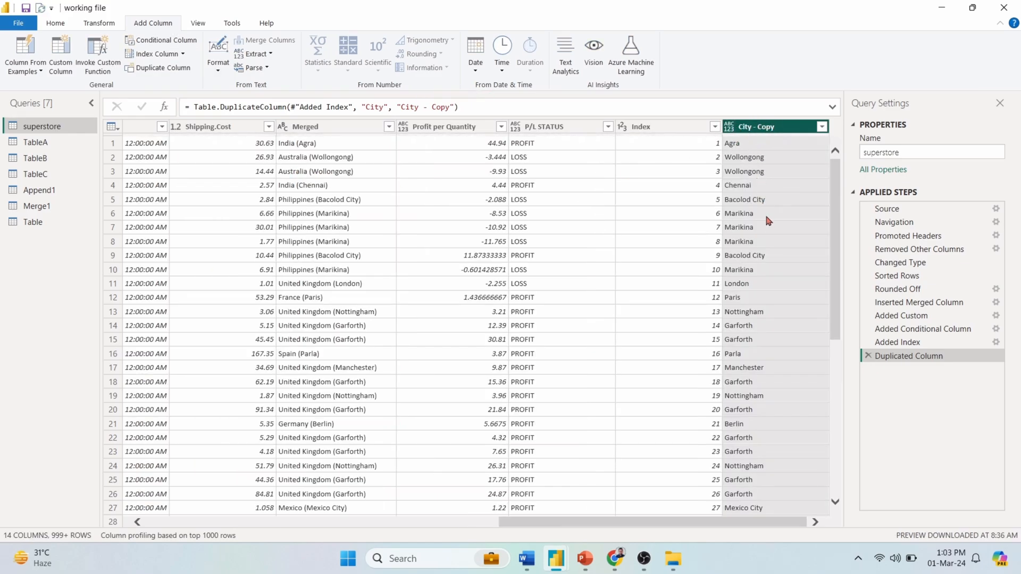
pyautogui.scroll(-2, 767, 306)
pyautogui.scroll(-6, 765, 322)
pyautogui.scroll(-3, 762, 315)
pyautogui.scroll(10, 757, 307)
pyautogui.scroll(1, 756, 302)
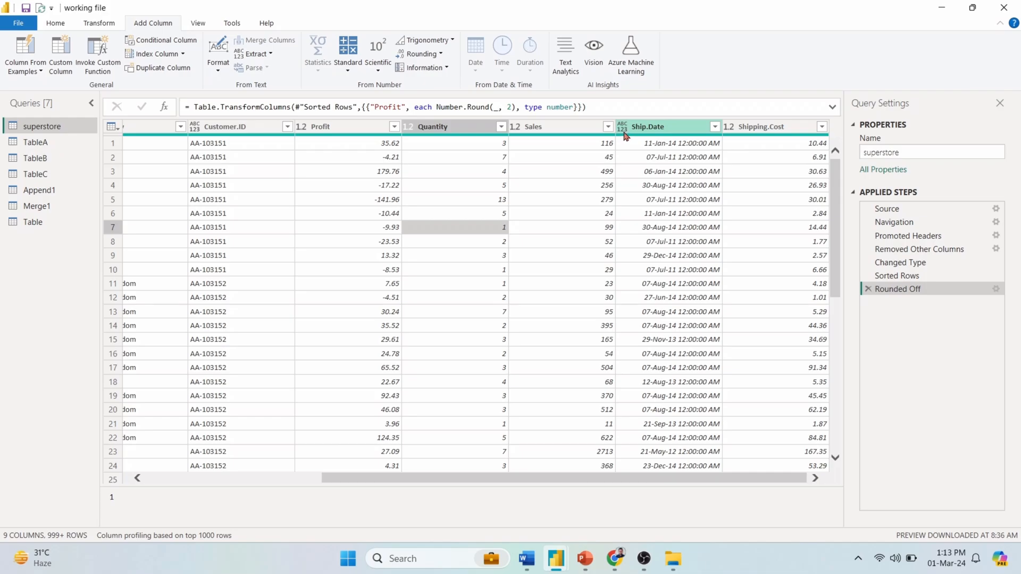
# Step: Change Ship.Date to the Date data type as a new Changed Type1 step
pyautogui.click(654, 132)
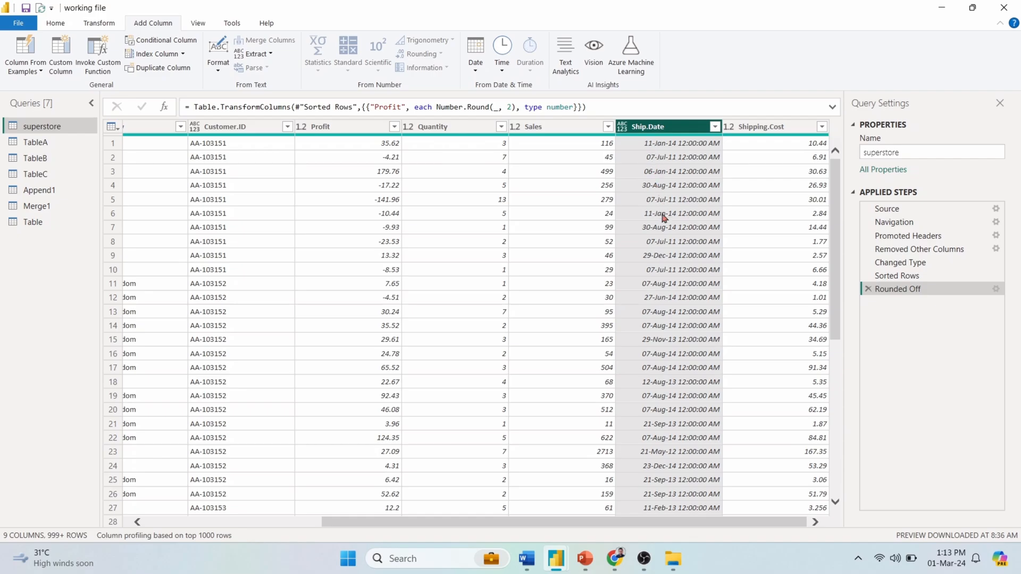
pyautogui.click(99, 22)
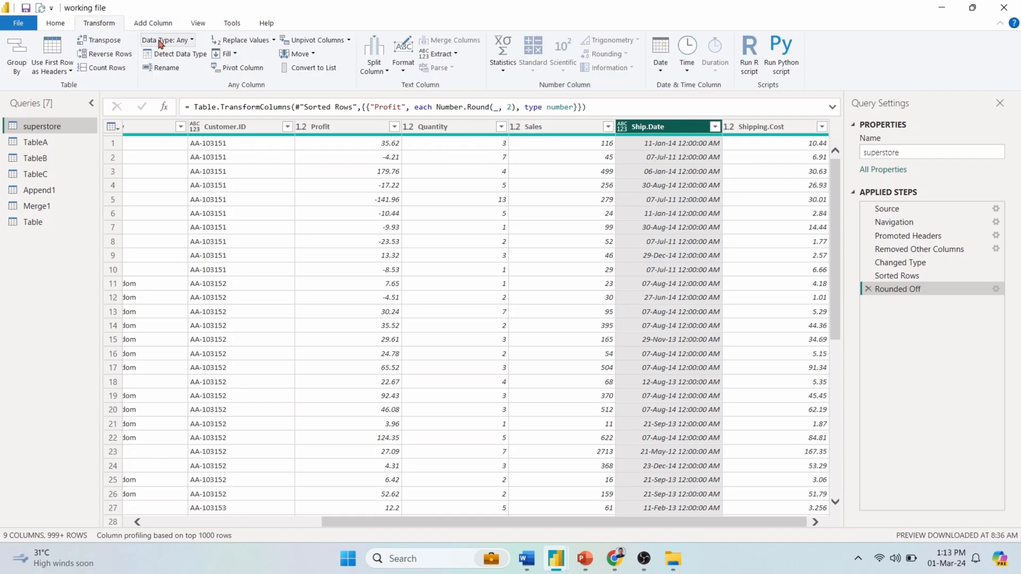
pyautogui.click(188, 41)
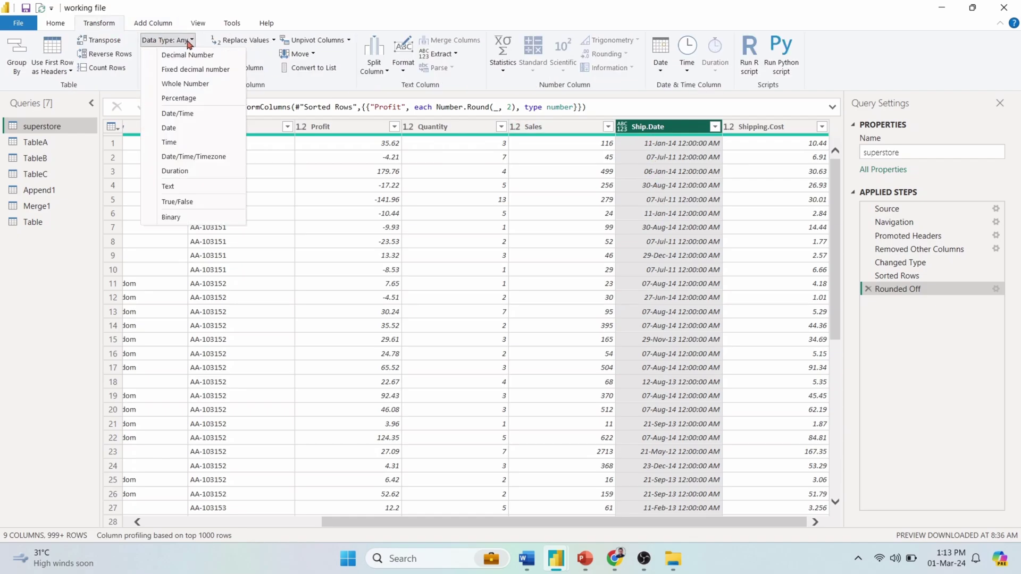
pyautogui.click(171, 129)
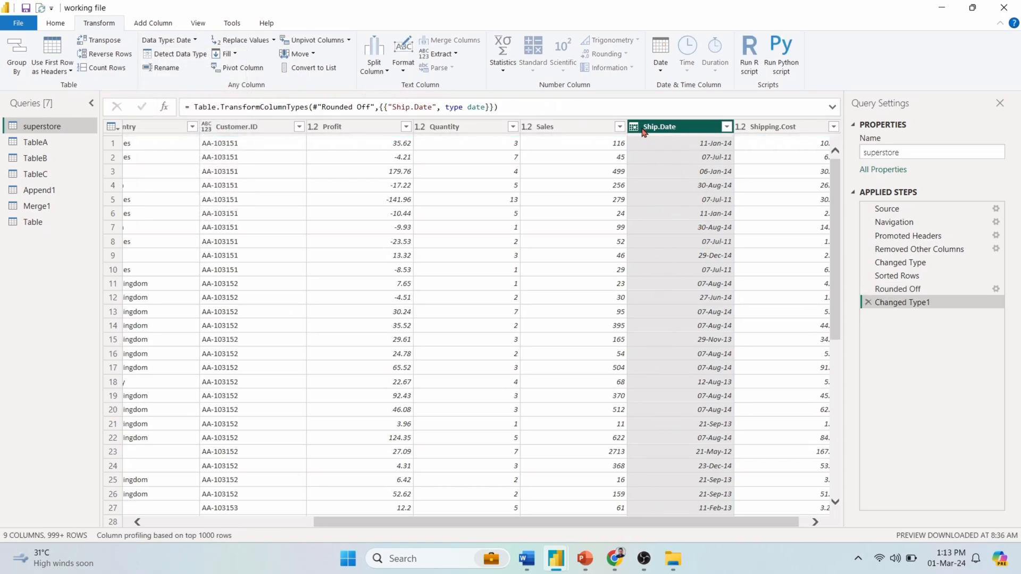
pyautogui.click(139, 24)
# Step: Extract the year, then the month number, from Ship.Date into a new Month column
pyautogui.click(476, 69)
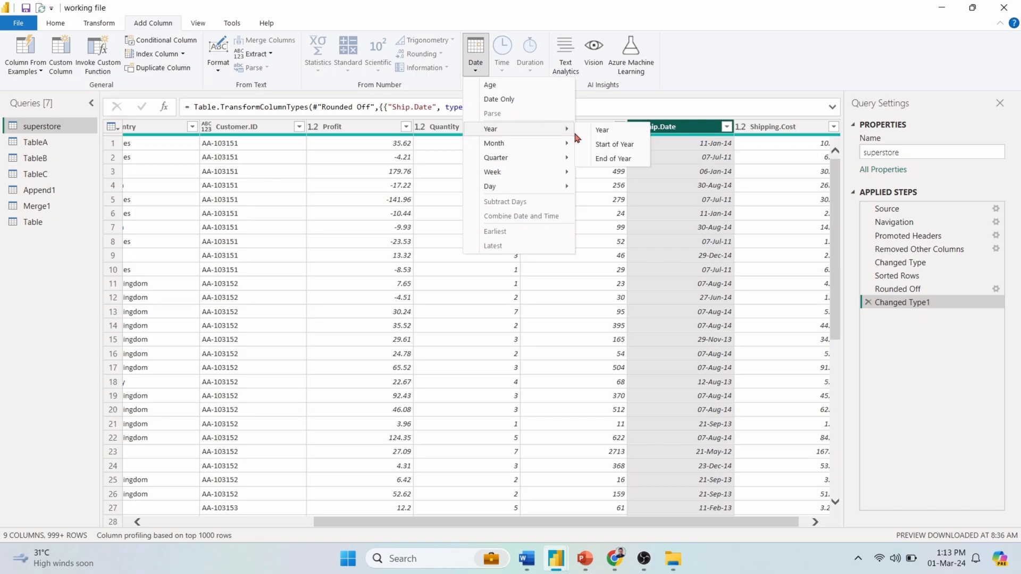
pyautogui.click(602, 131)
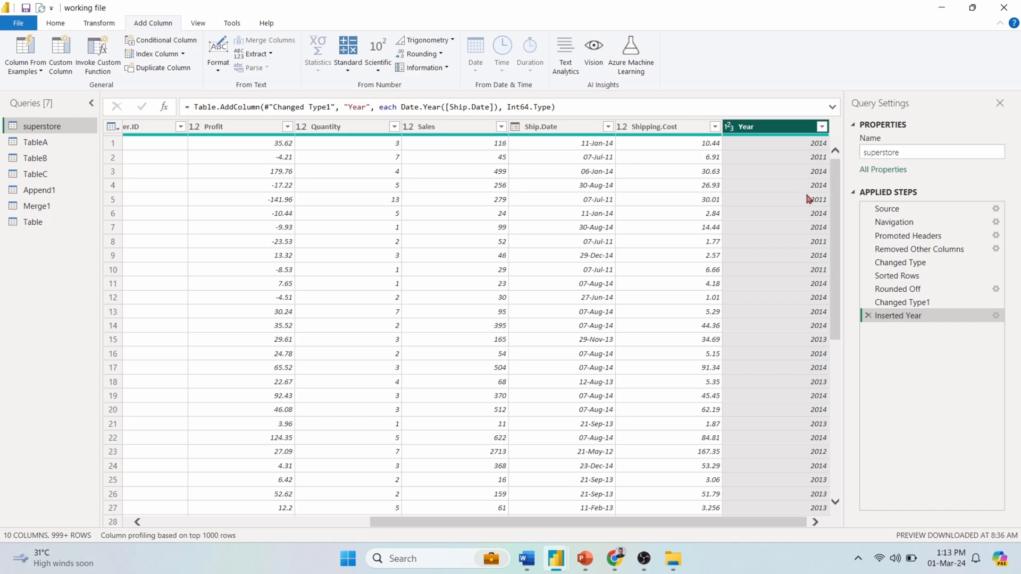
pyautogui.moveTo(494, 143)
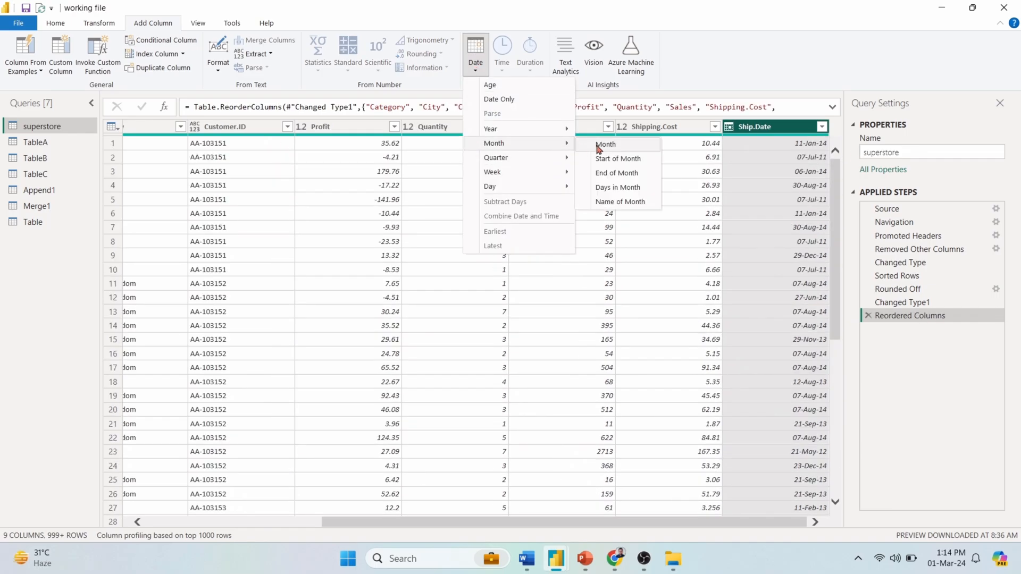
pyautogui.click(606, 144)
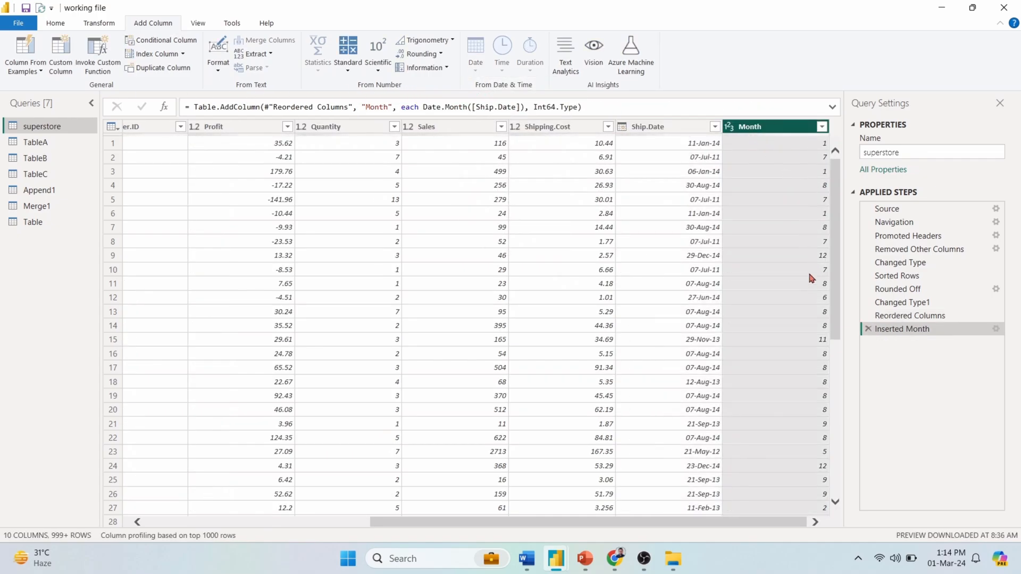
pyautogui.scroll(-2, 805, 255)
pyautogui.scroll(-2, 799, 268)
pyautogui.scroll(-2, 797, 267)
pyautogui.scroll(6, 795, 266)
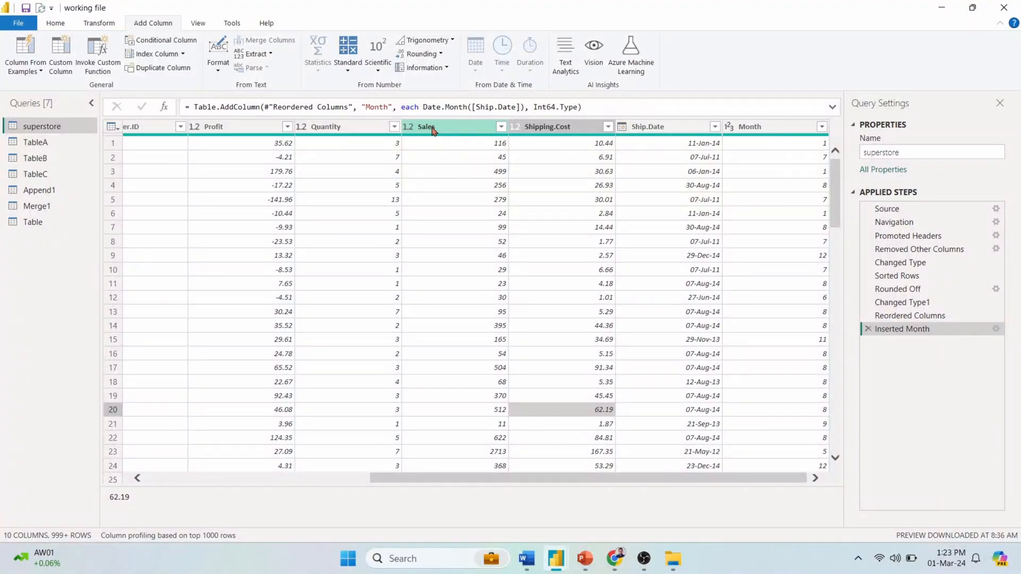
# Step: Show the column profile for Sales: 1000 values, 417 distinct, min 2, max 9893
pyautogui.click(433, 128)
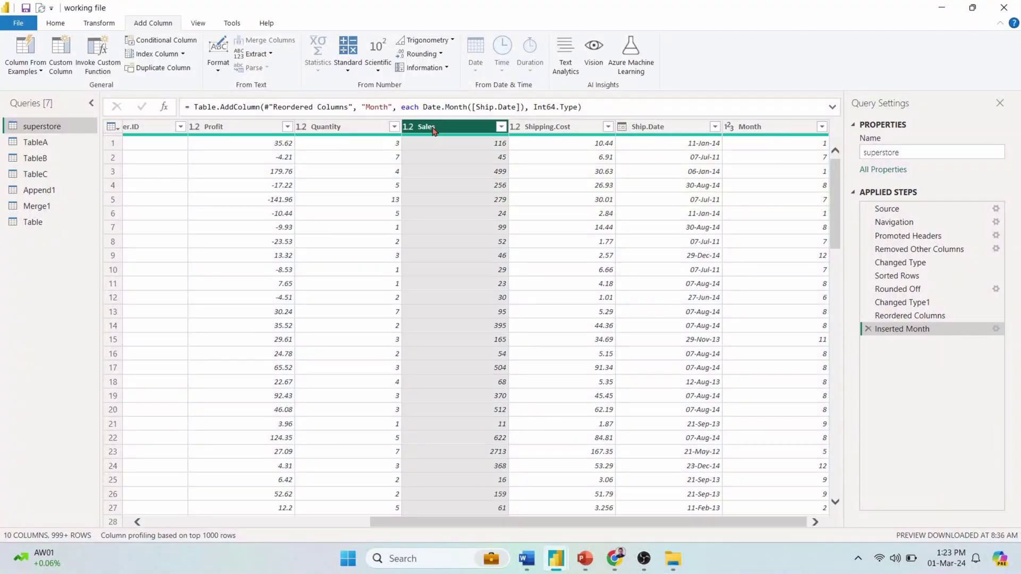
pyautogui.click(197, 26)
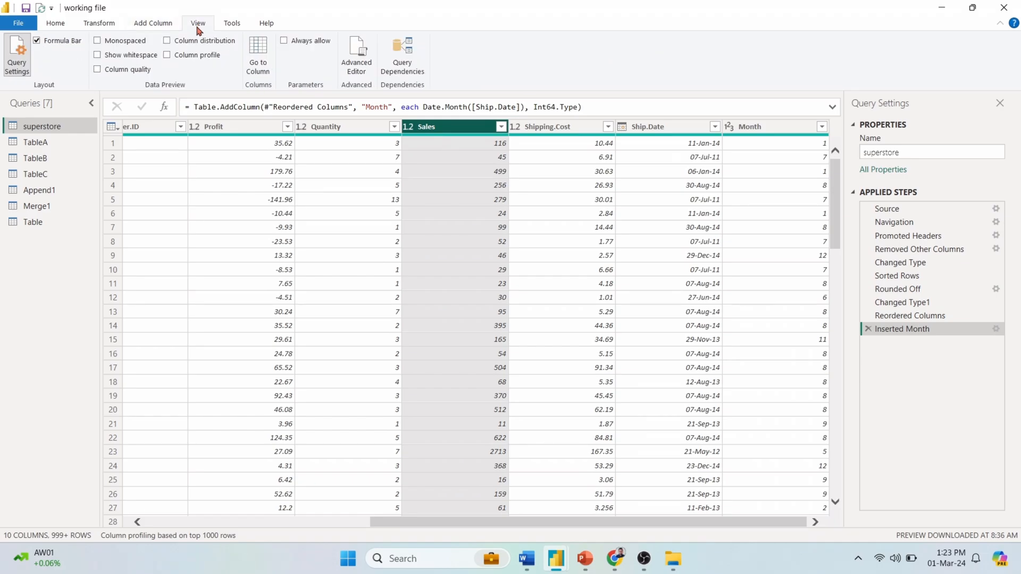
pyautogui.click(167, 53)
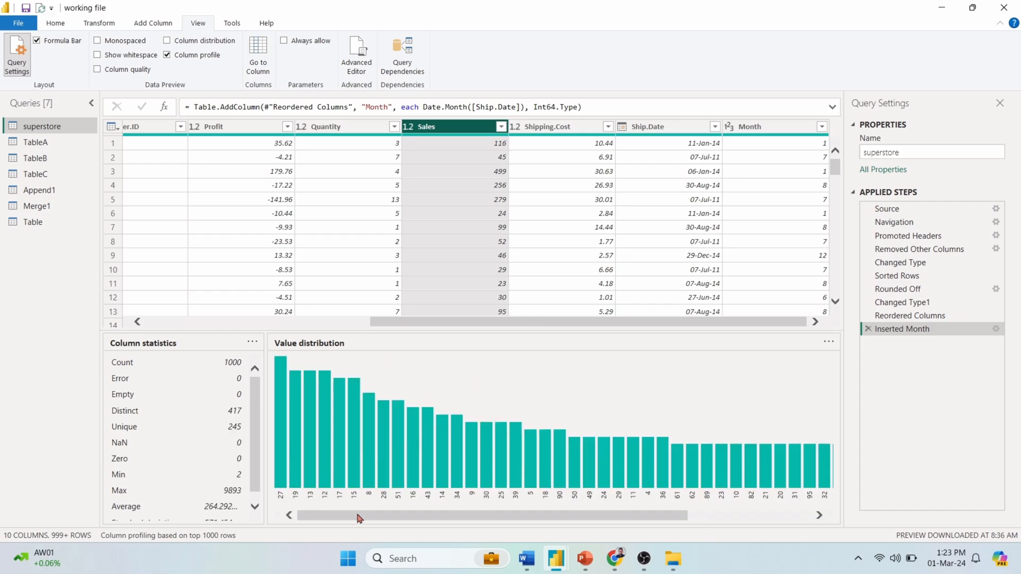
pyautogui.moveTo(358, 519); pyautogui.dragTo(341, 522)
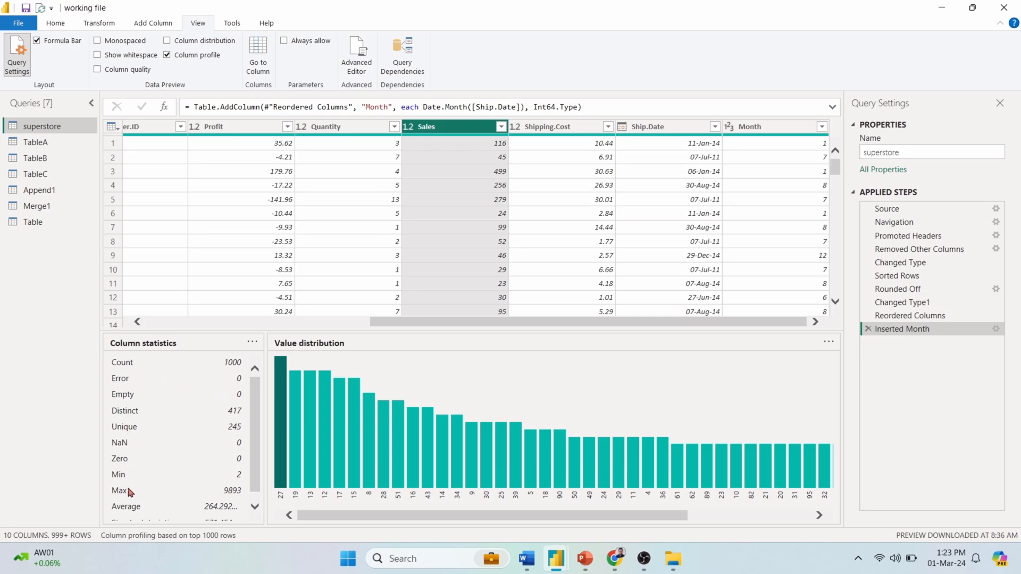
pyautogui.scroll(-1, 134, 492)
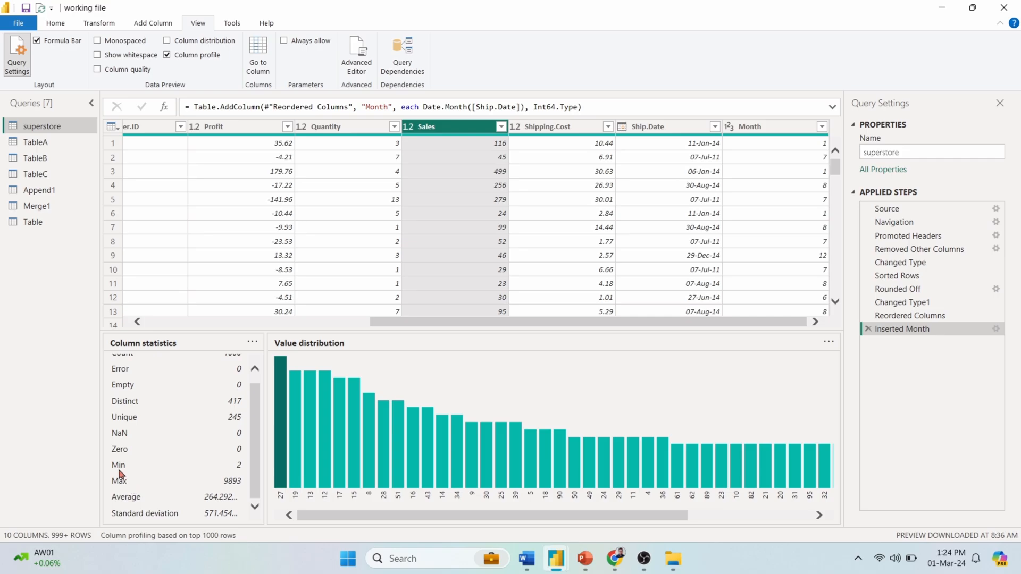